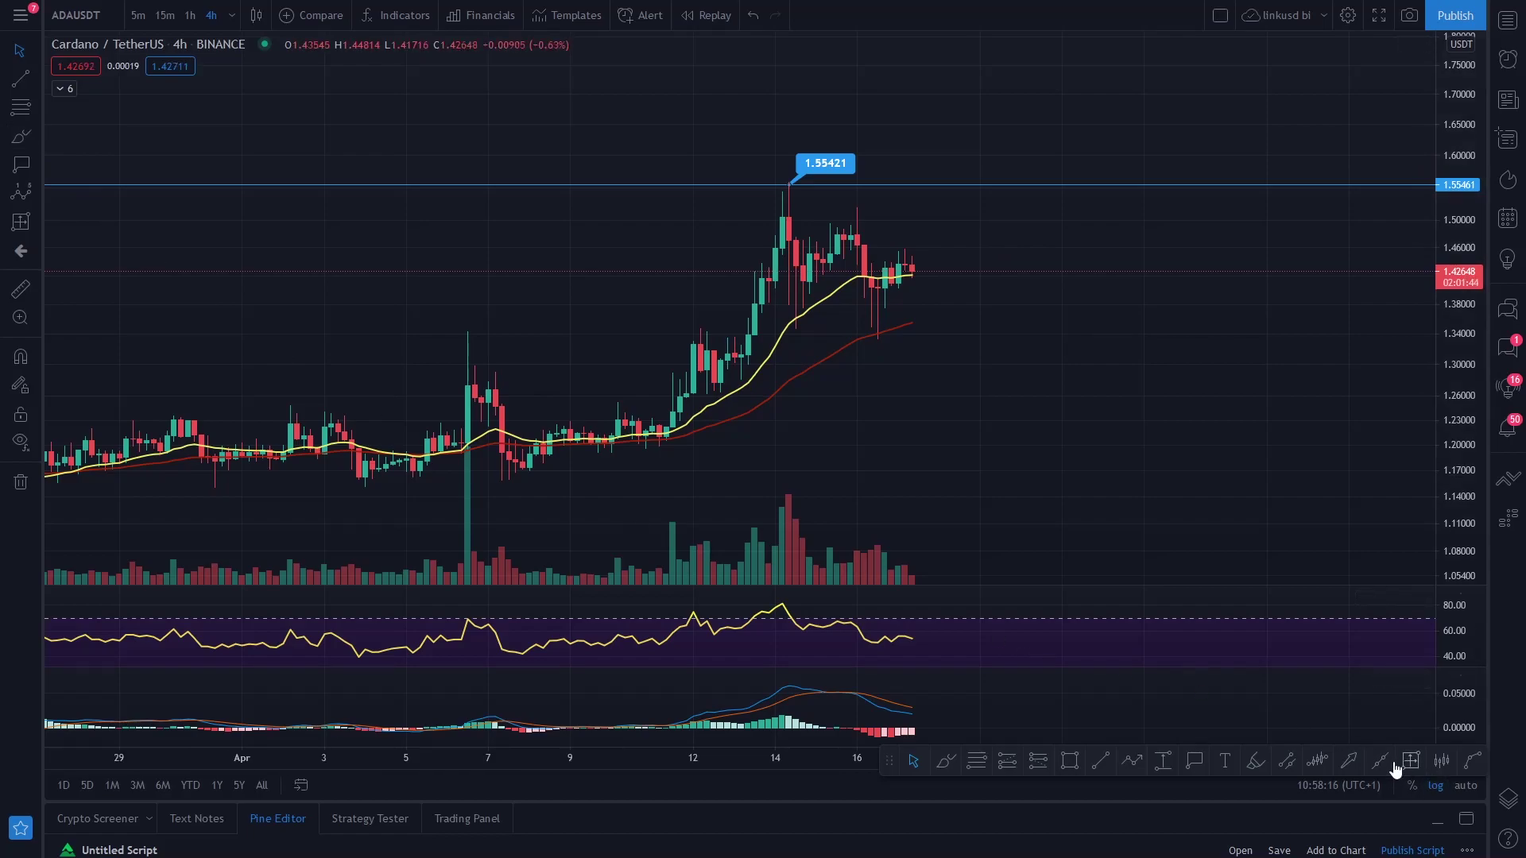
# - Draw a trend line from the 11 April low up to the latest higher lows
pyautogui.click(1319, 755)
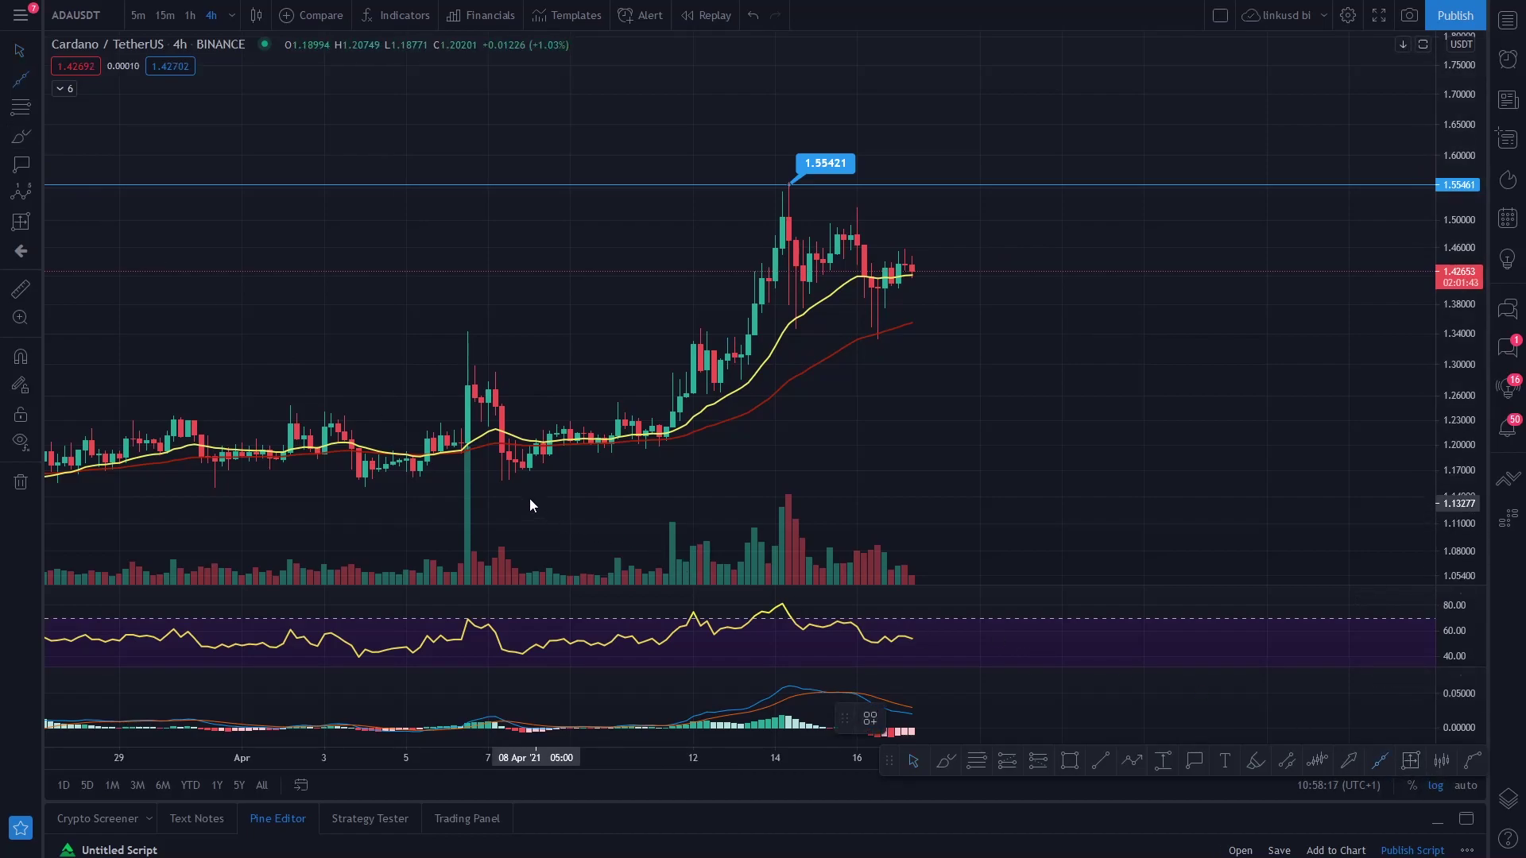
pyautogui.click(666, 439)
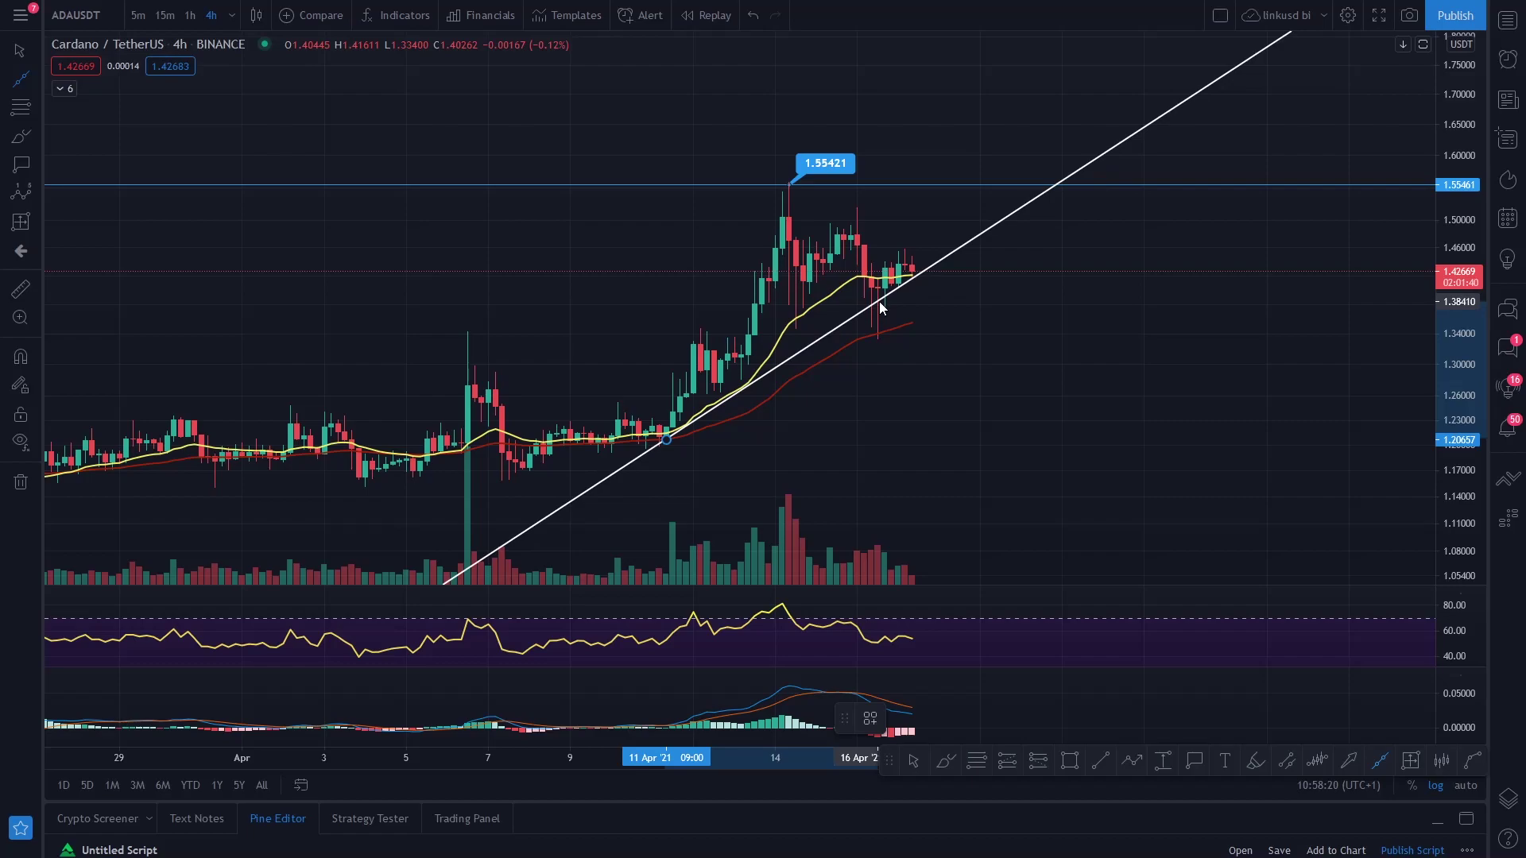
pyautogui.click(879, 302)
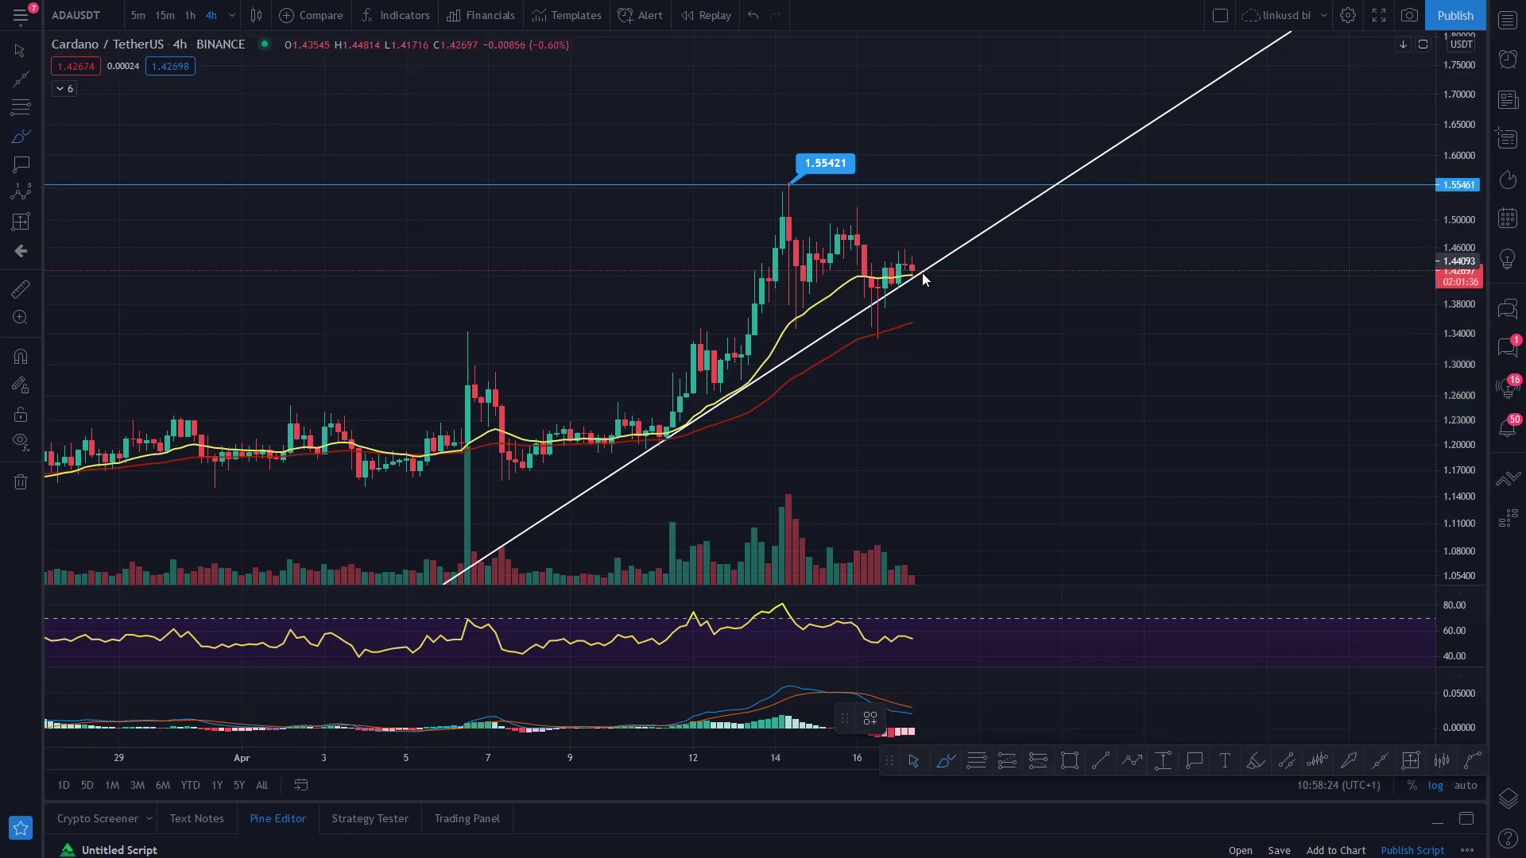
# - Sketch trial brush price paths, including a 1.554 resistance stroke and breakout, then undo them
pyautogui.moveTo(912, 272); pyautogui.dragTo(927, 230)
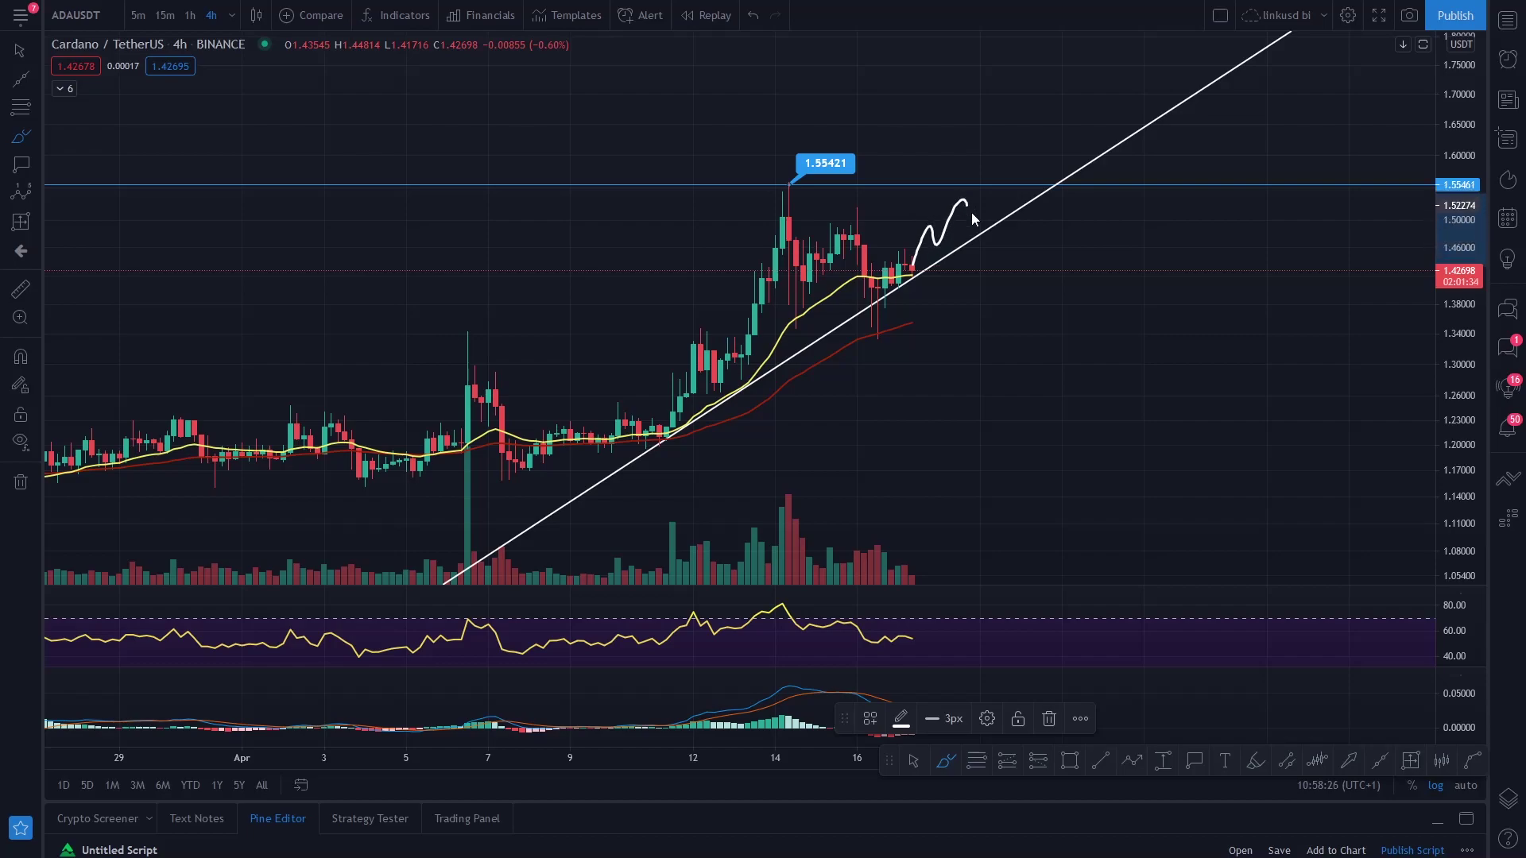
pyautogui.moveTo(698, 182); pyautogui.dragTo(1069, 184)
pyautogui.moveTo(817, 202)
pyautogui.mouseDown()
pyautogui.moveTo(836, 238)
pyautogui.moveTo(892, 211)
pyautogui.mouseUp()
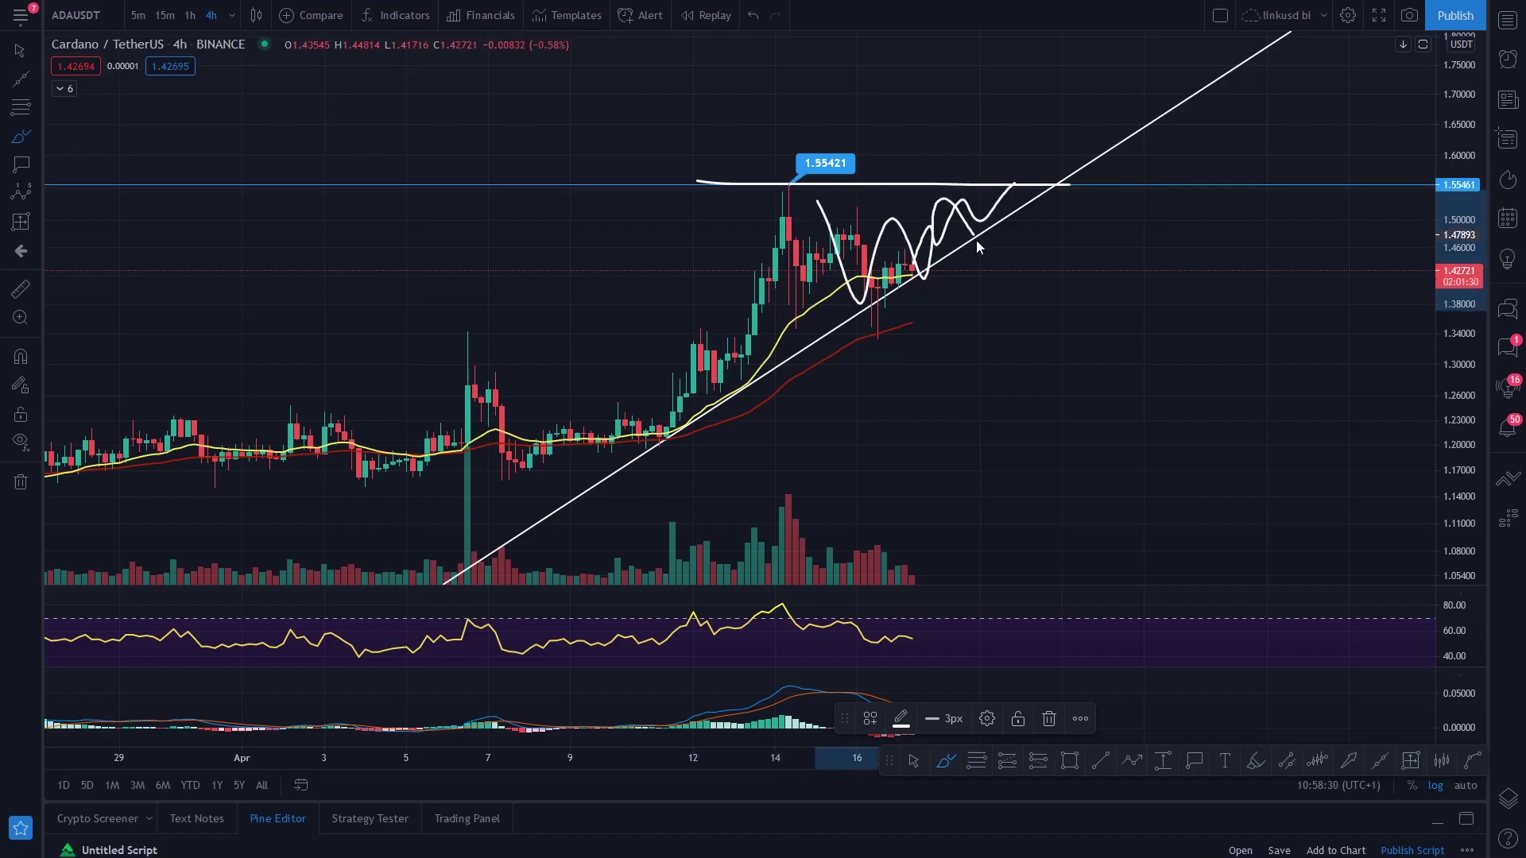
pyautogui.moveTo(1026, 177); pyautogui.dragTo(1076, 78)
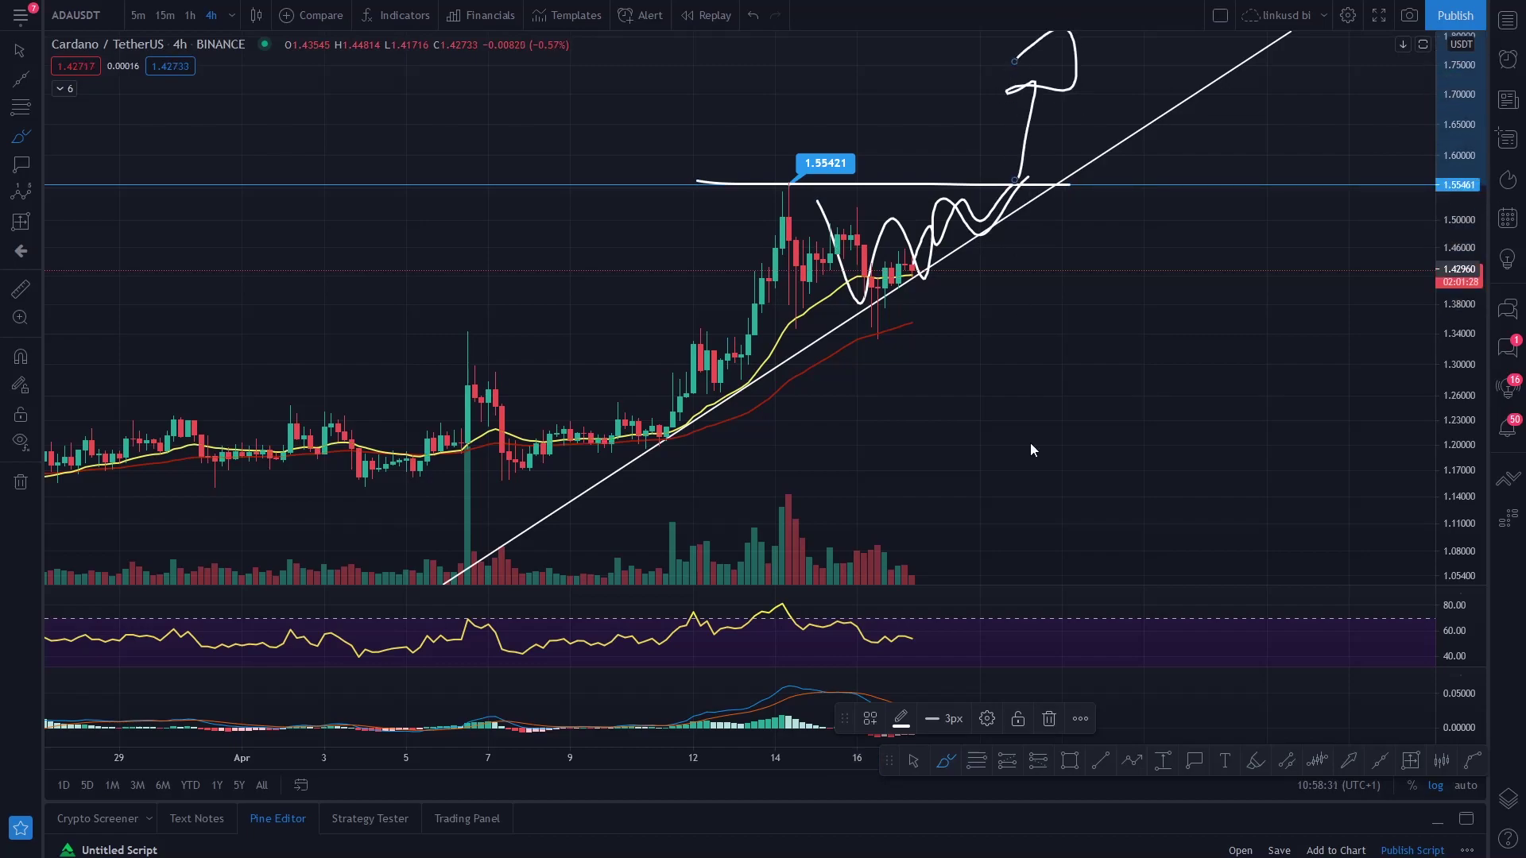
pyautogui.hotkey('ctrl', 'z')
pyautogui.hotkey('ctrl', 'z')
pyautogui.hotkey('ctrl', 'z')
pyautogui.hotkey('ctrl', 'z')
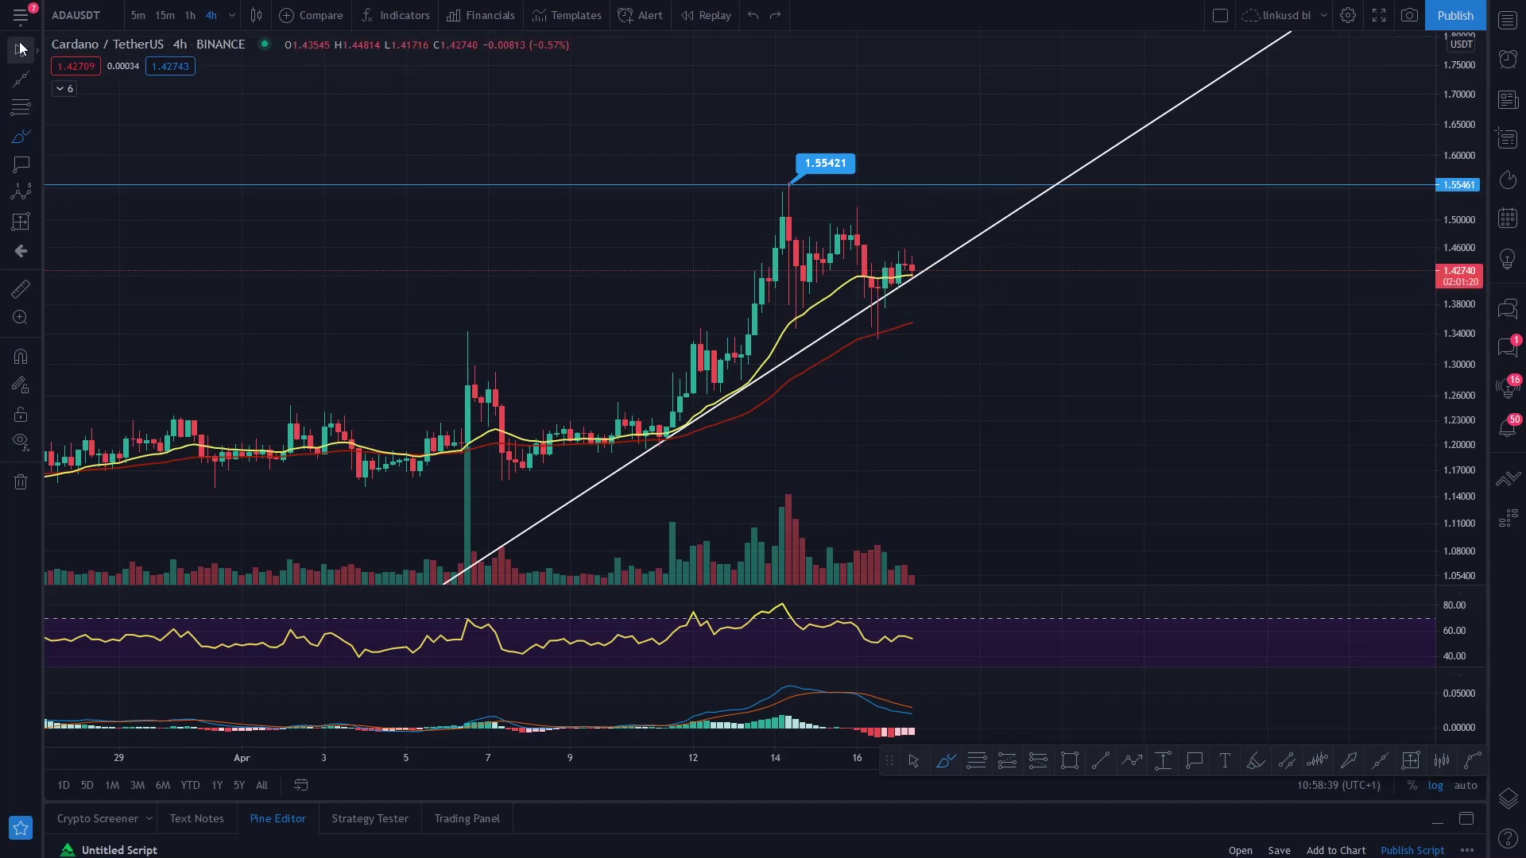
# - Delete the rising trend line and pan to earlier dates, leaving the interval at 4 hours
pyautogui.click(1024, 209)
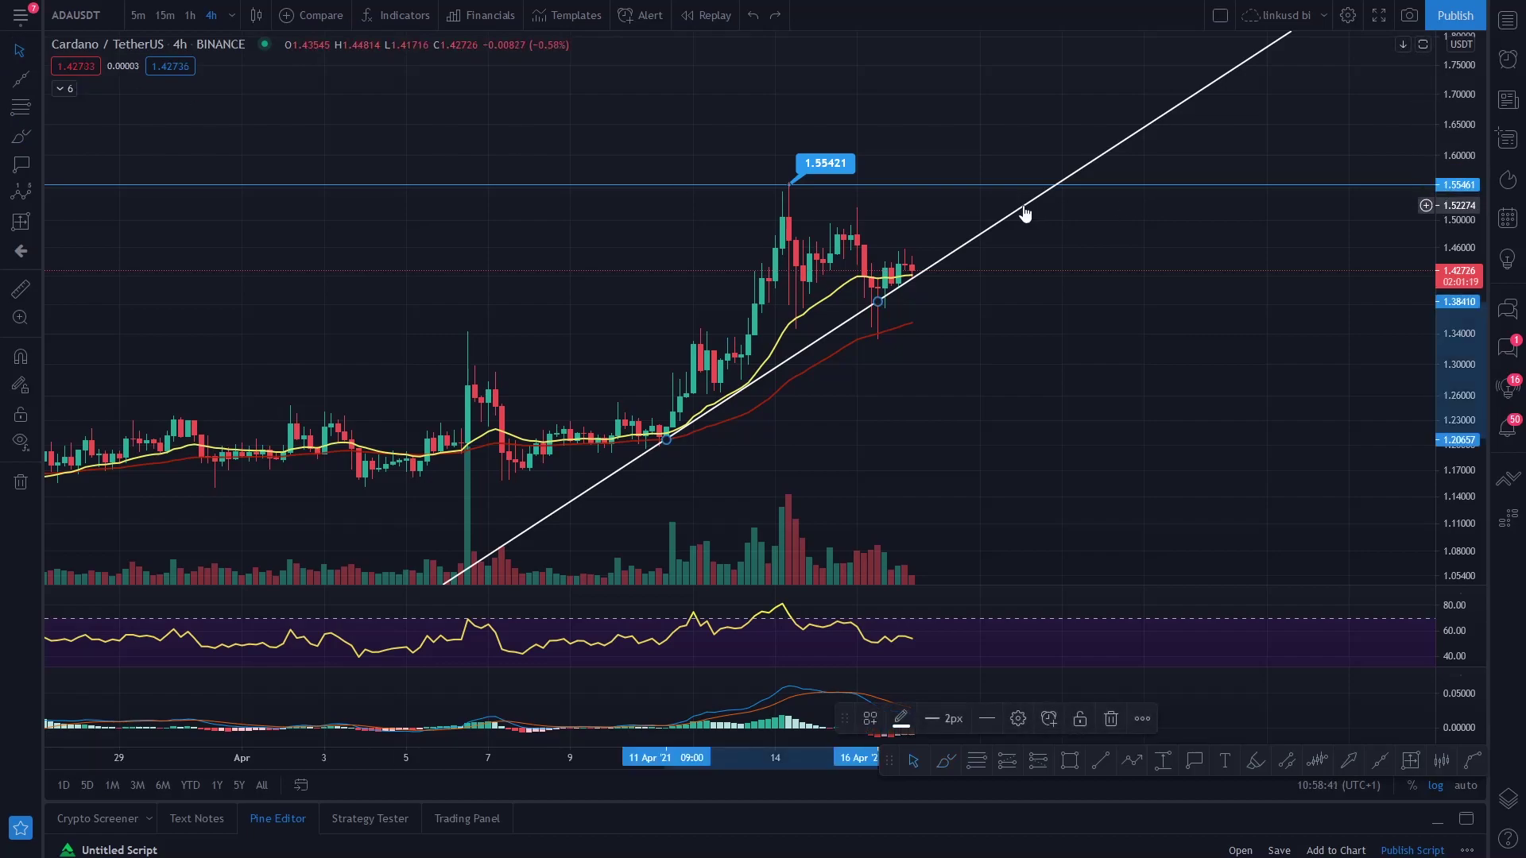
pyautogui.press('Delete')
pyautogui.moveTo(793, 436); pyautogui.dragTo(884, 447)
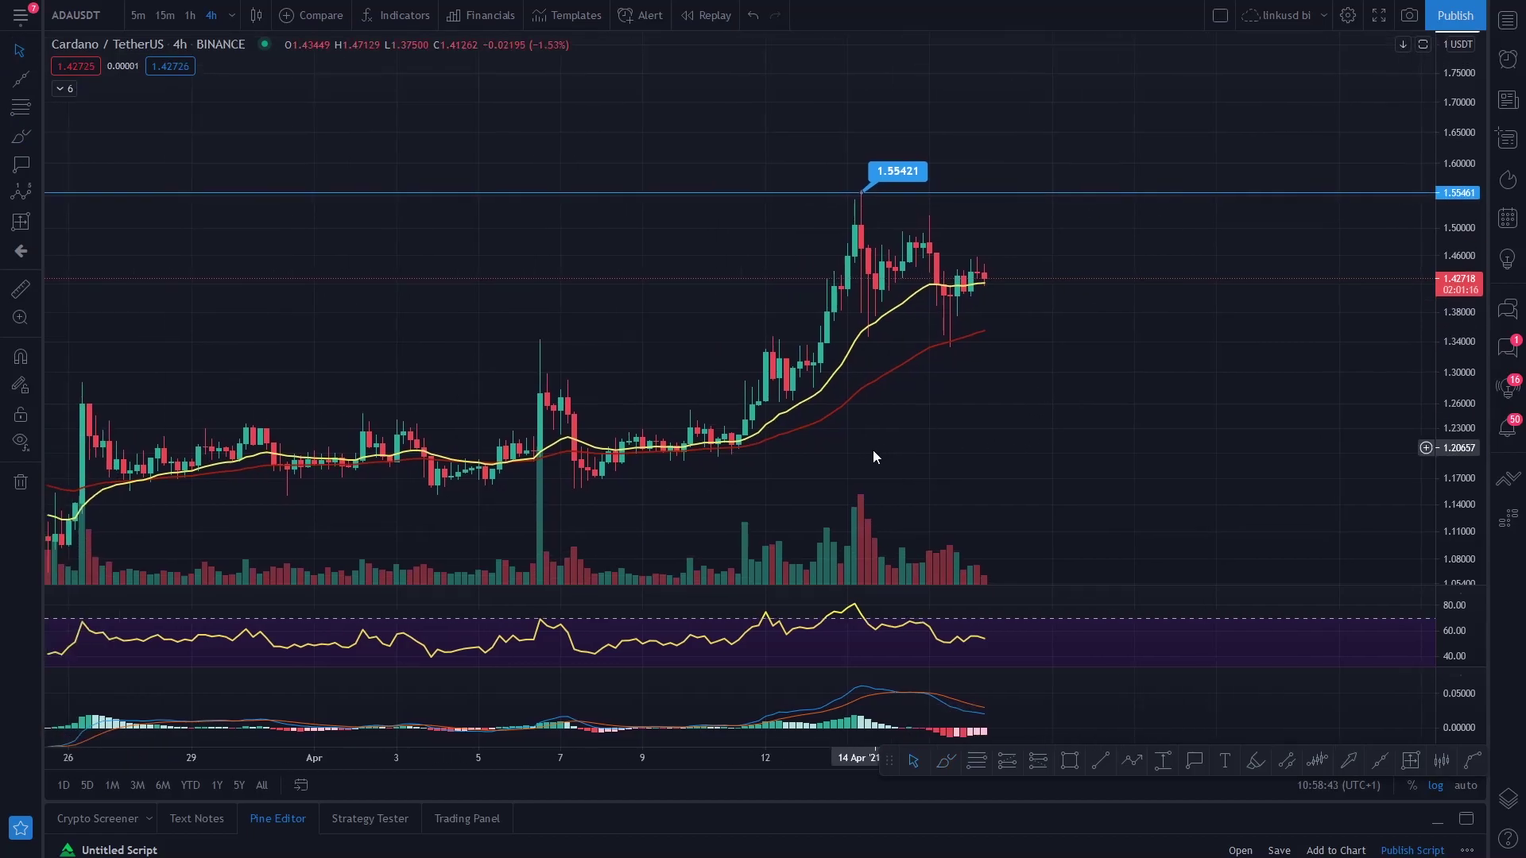
pyautogui.click(227, 16)
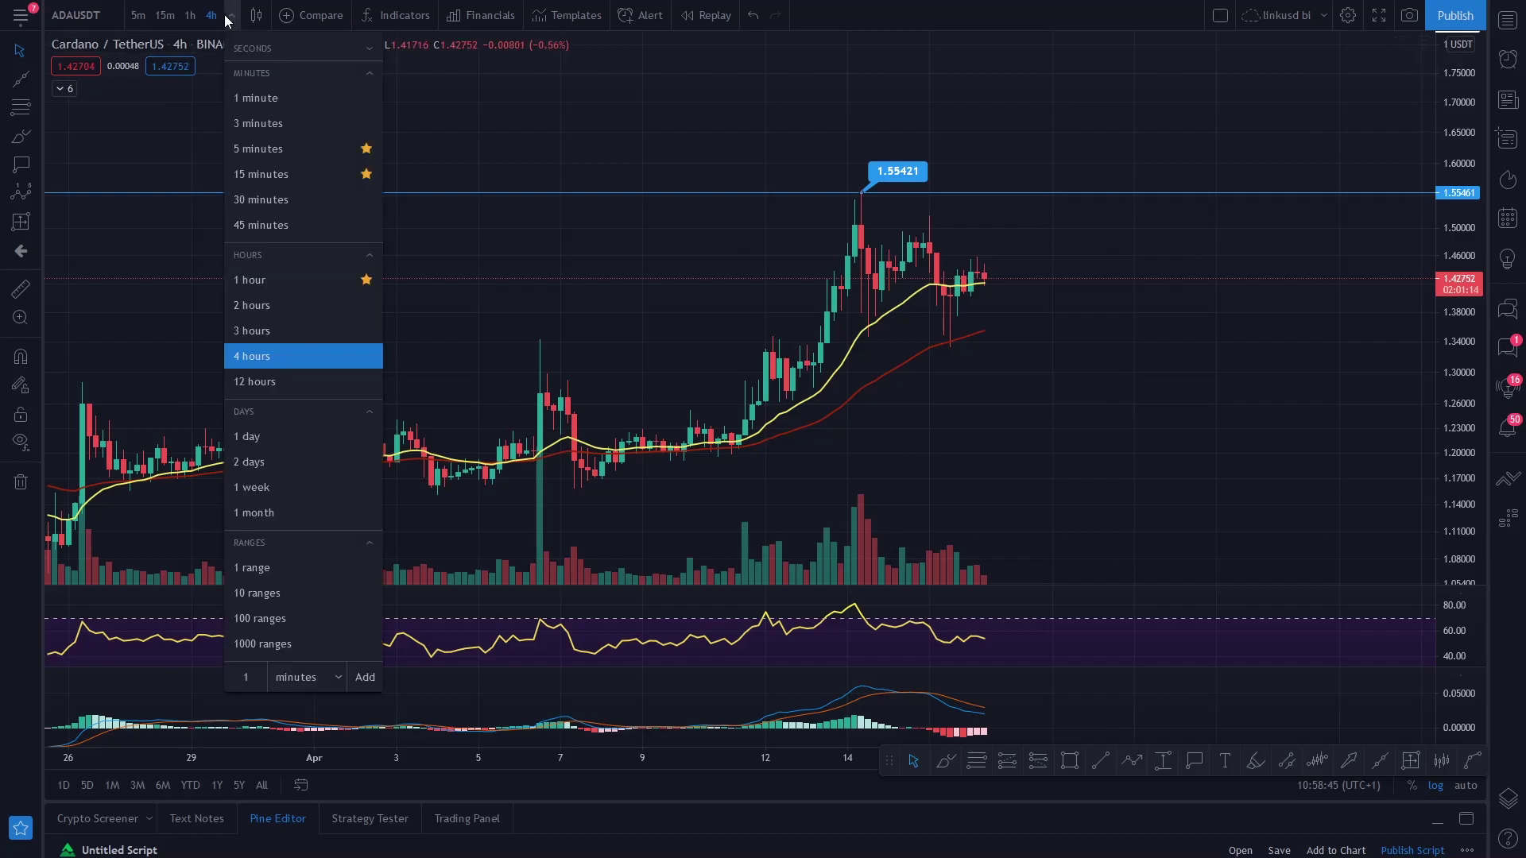
pyautogui.click(1100, 476)
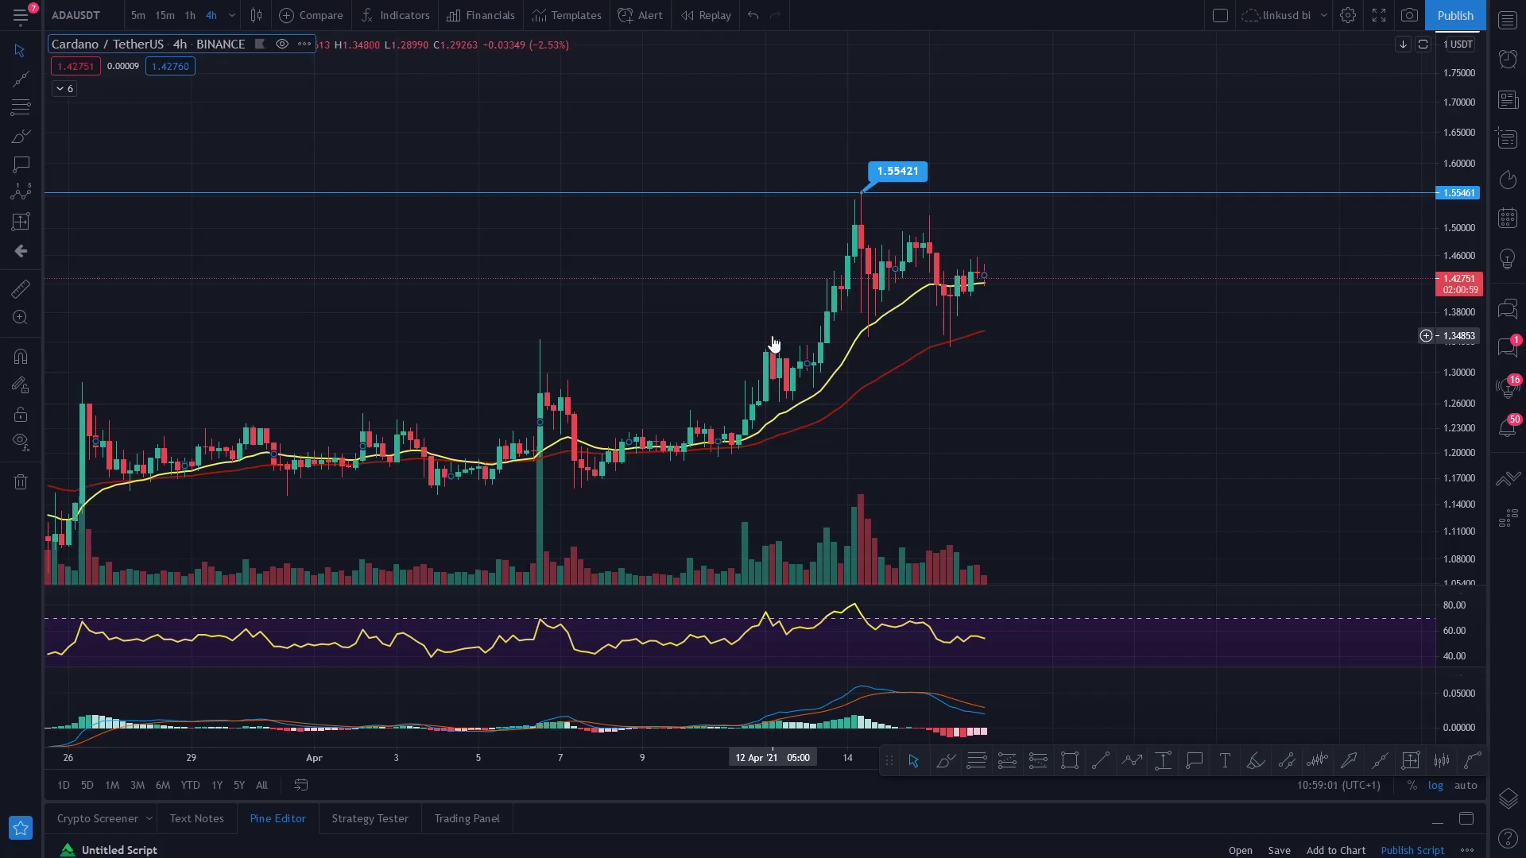
# - Add a horizontal line with Alt+H and drag it to about 1.34853 under the pullback lows
pyautogui.hotkey('alt', 'h')
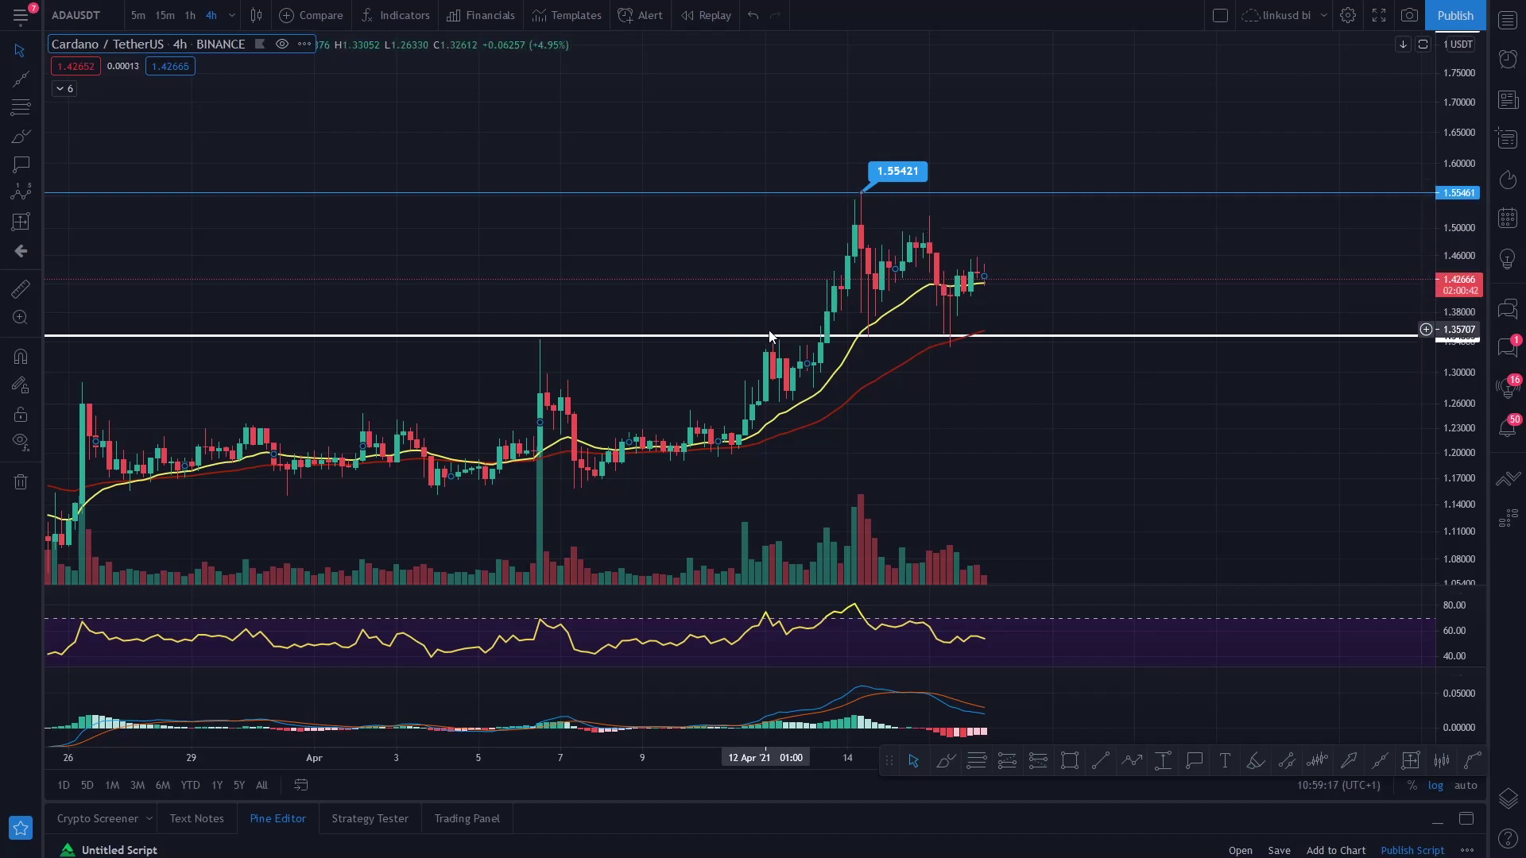
pyautogui.moveTo(775, 342); pyautogui.dragTo(787, 340)
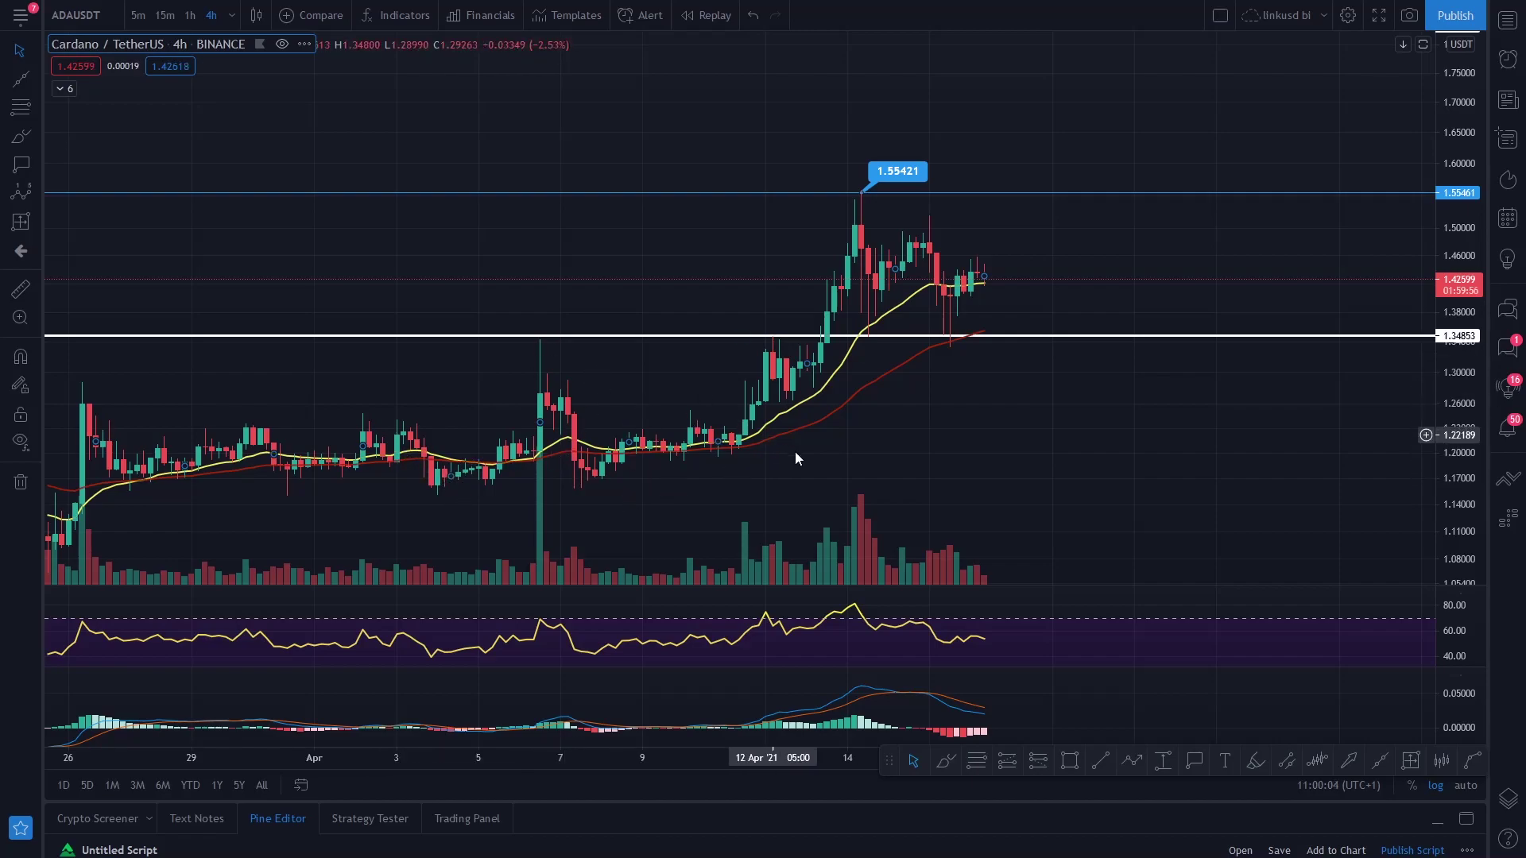
pyautogui.hscroll(2, 988, 450)
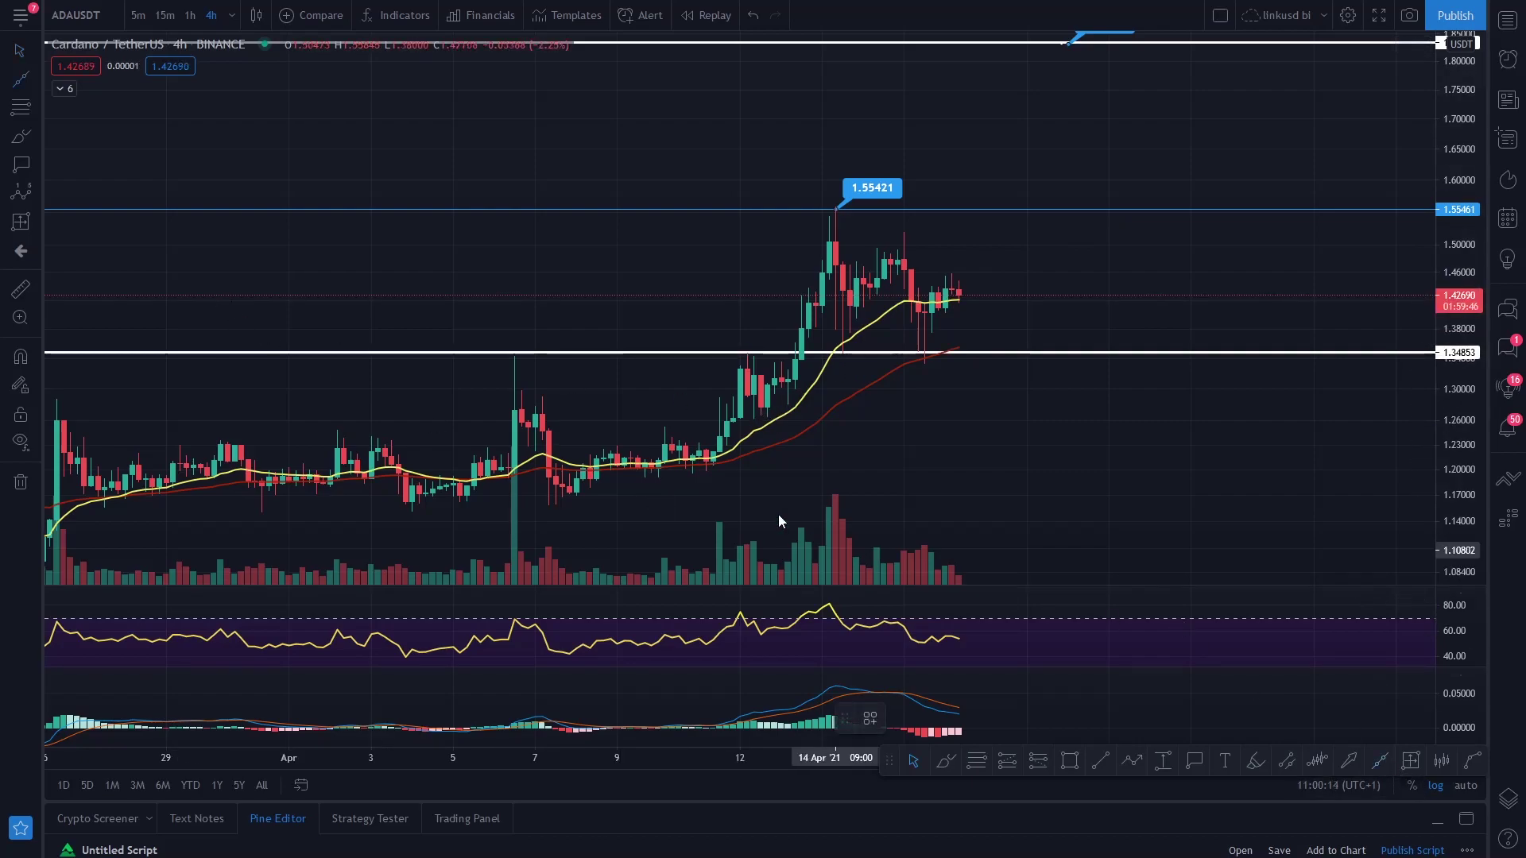
pyautogui.click(714, 461)
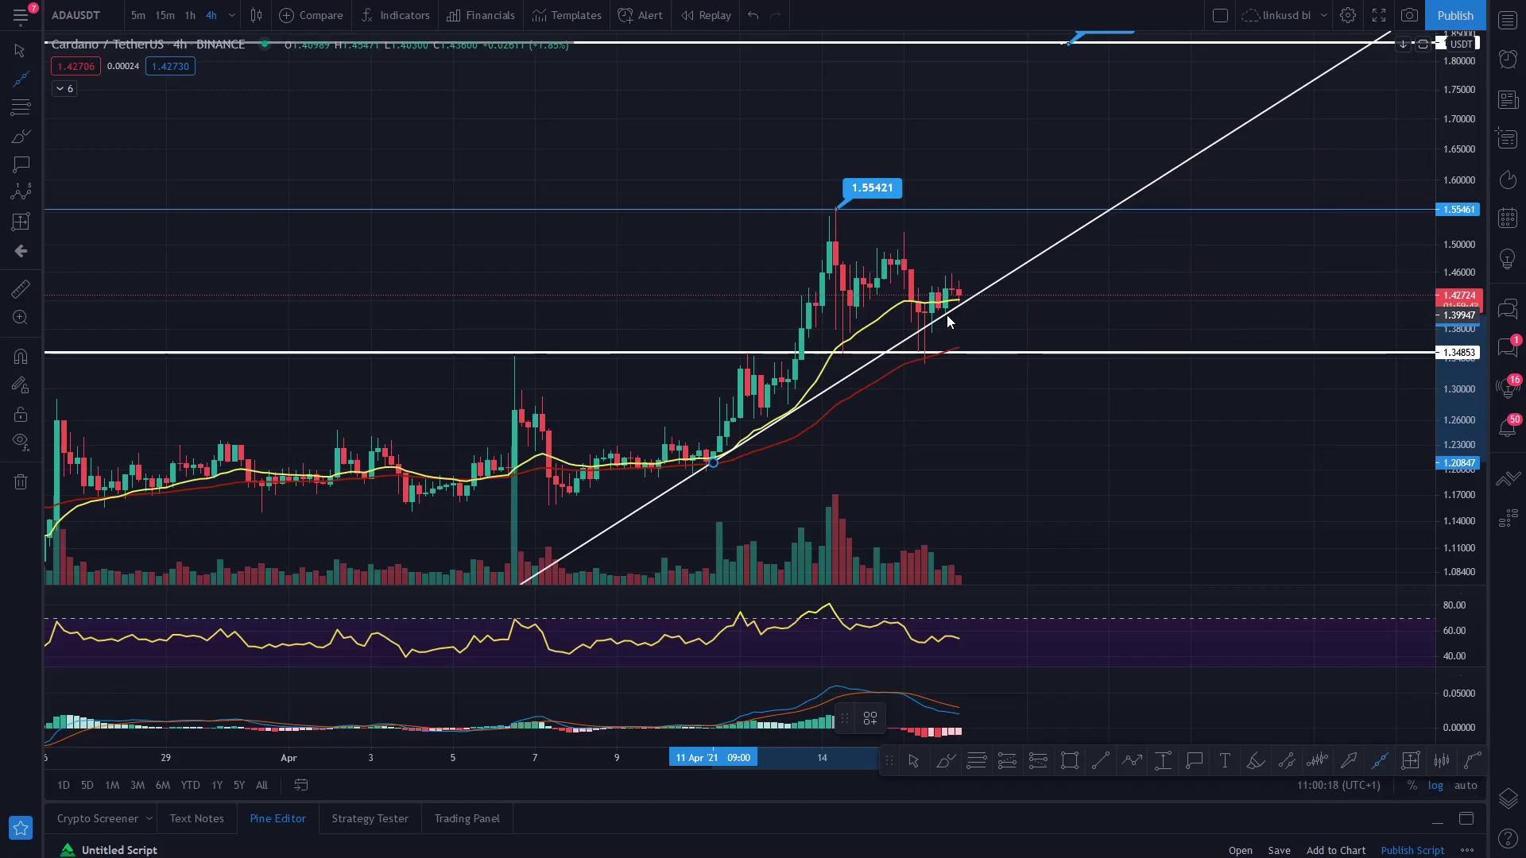
pyautogui.click(946, 315)
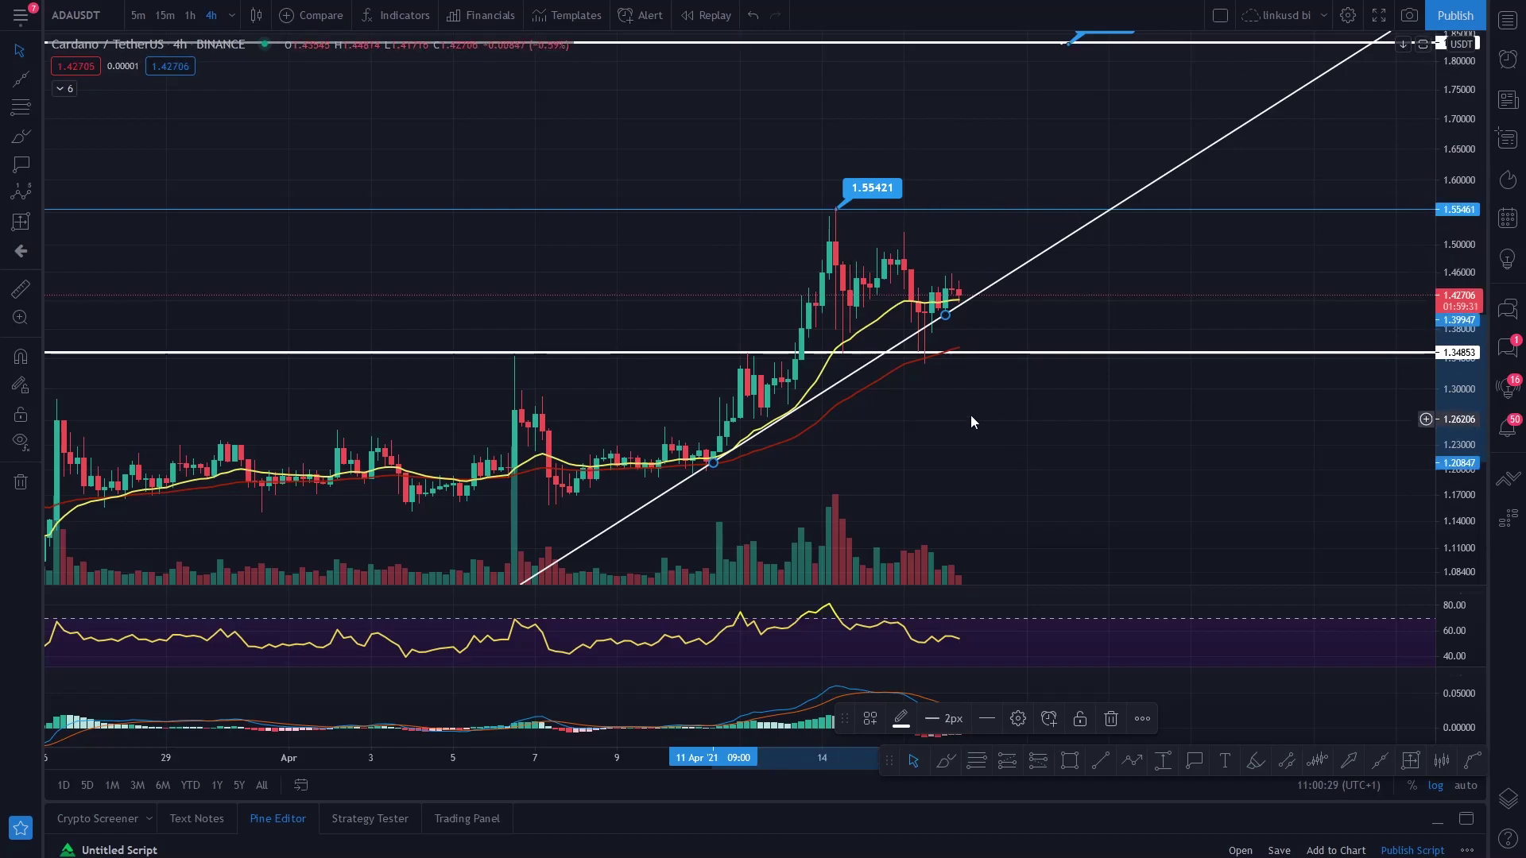
pyautogui.press('Delete')
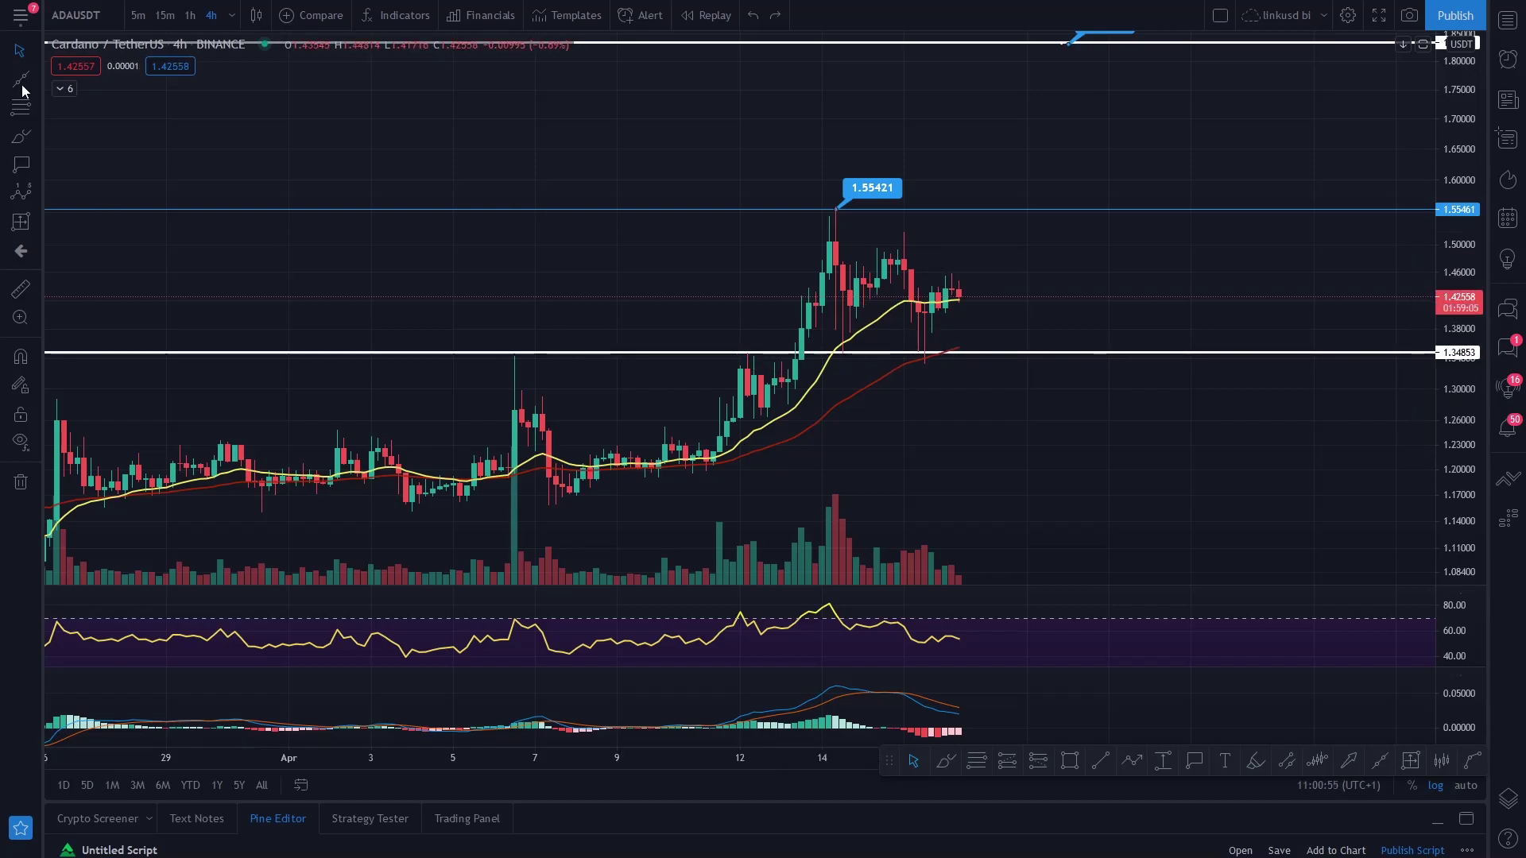
# - Switch the chart to the 1 day interval and stretch the time scale to widen bars
pyautogui.click(233, 16)
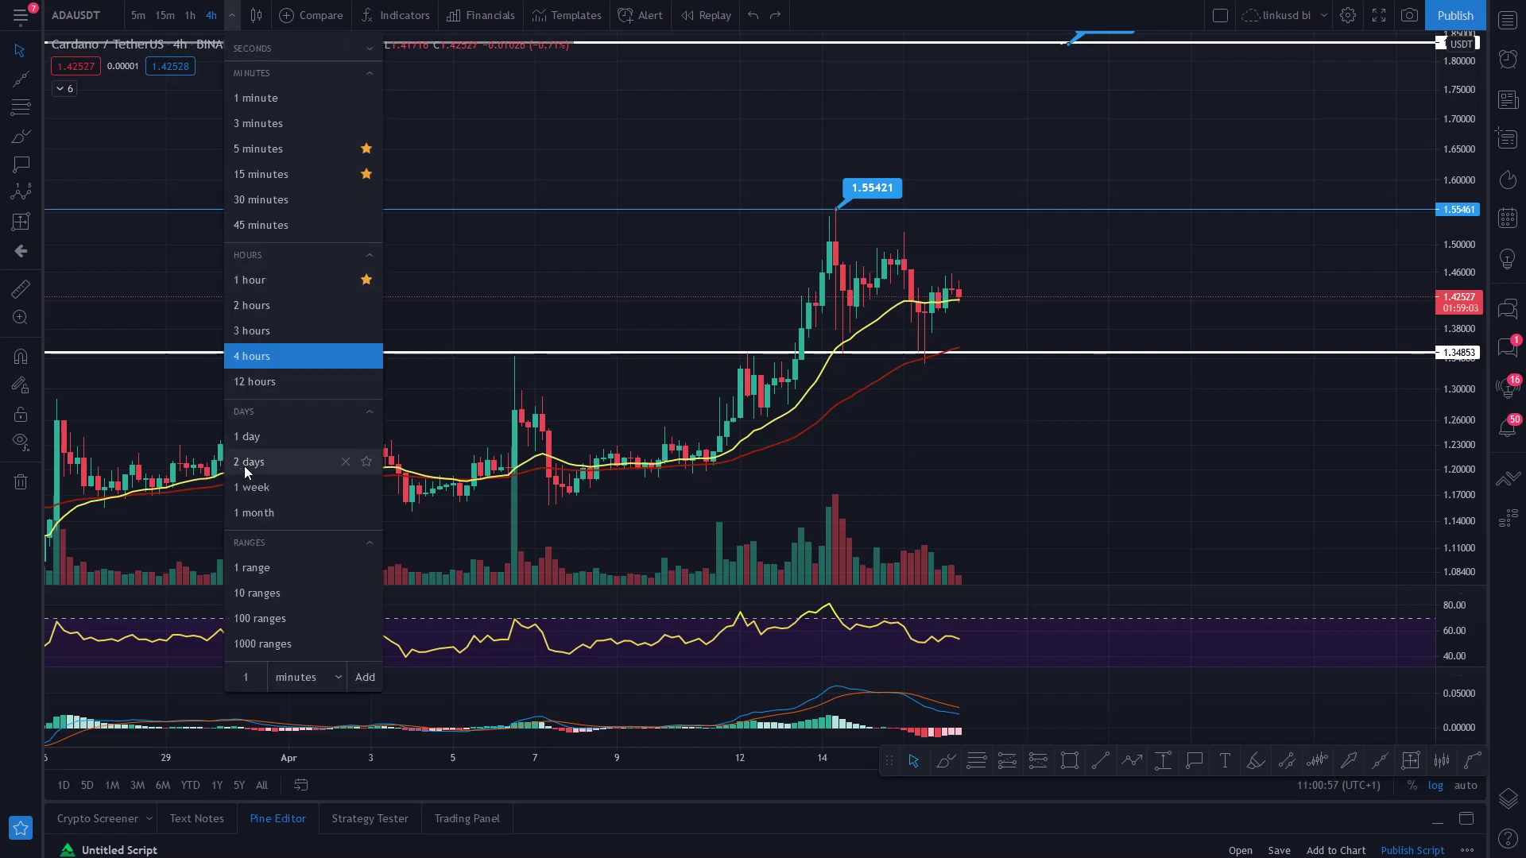
pyautogui.click(239, 433)
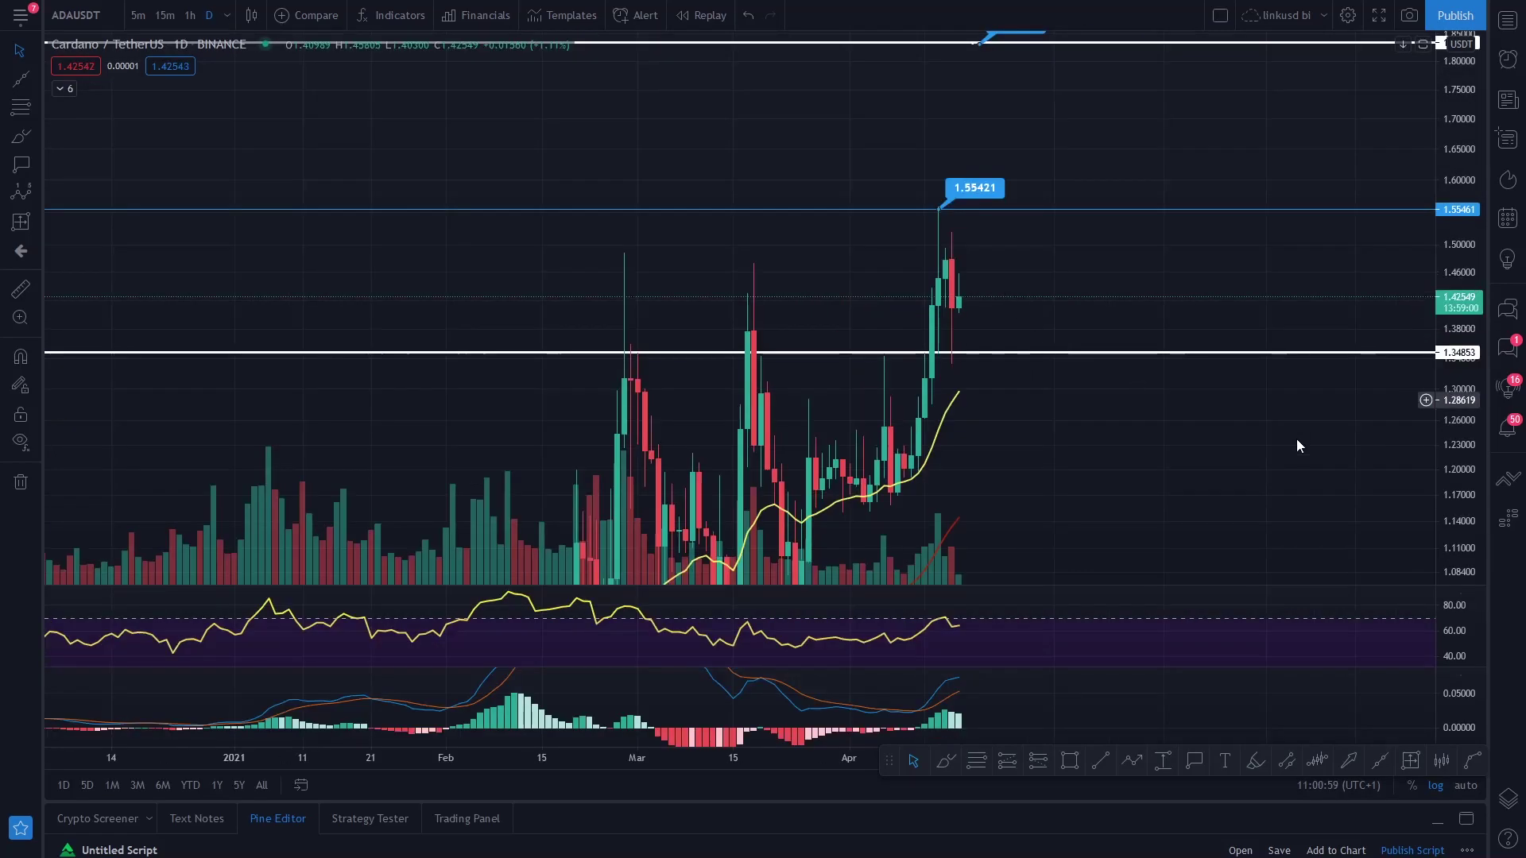
pyautogui.moveTo(768, 763); pyautogui.dragTo(433, 761)
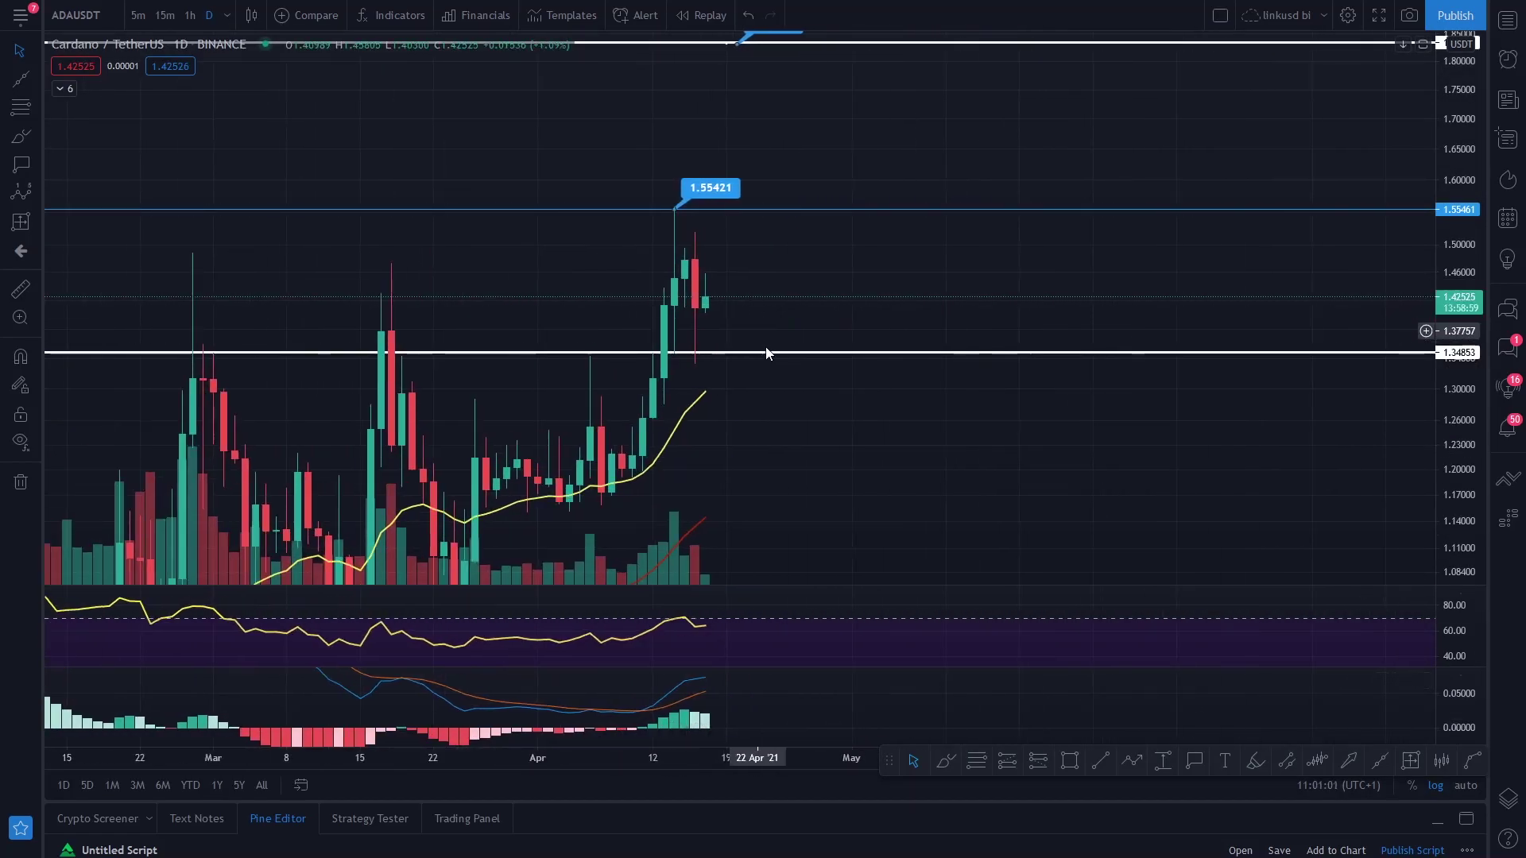
# - Delete the white 1.3485 horizontal line and pan the daily chart to recentre the candles
pyautogui.click(821, 357)
pyautogui.press('Delete')
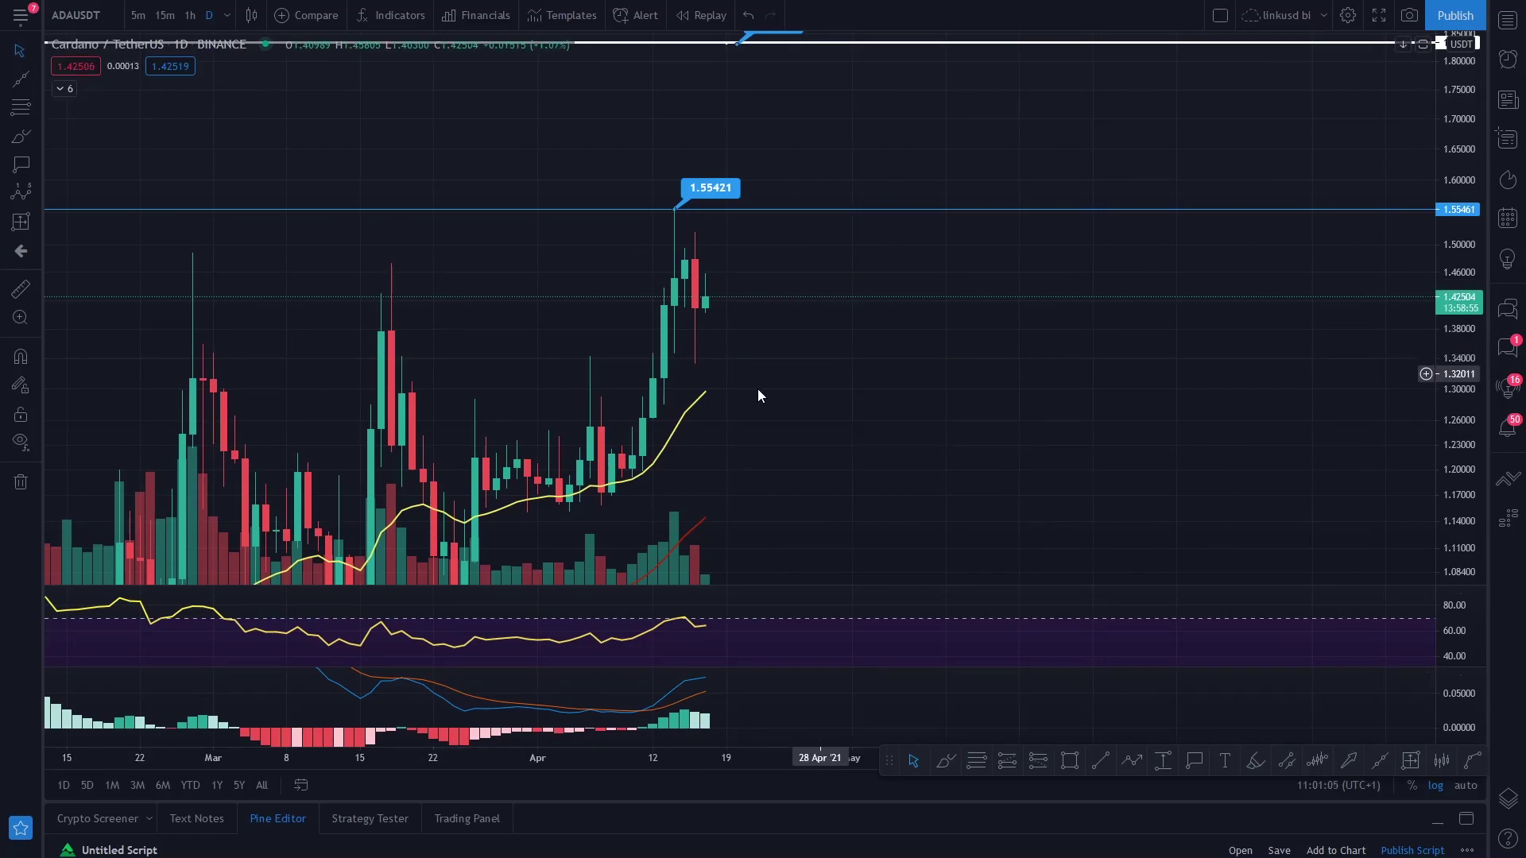
pyautogui.moveTo(775, 387); pyautogui.dragTo(879, 378)
pyautogui.moveTo(980, 345); pyautogui.dragTo(974, 300)
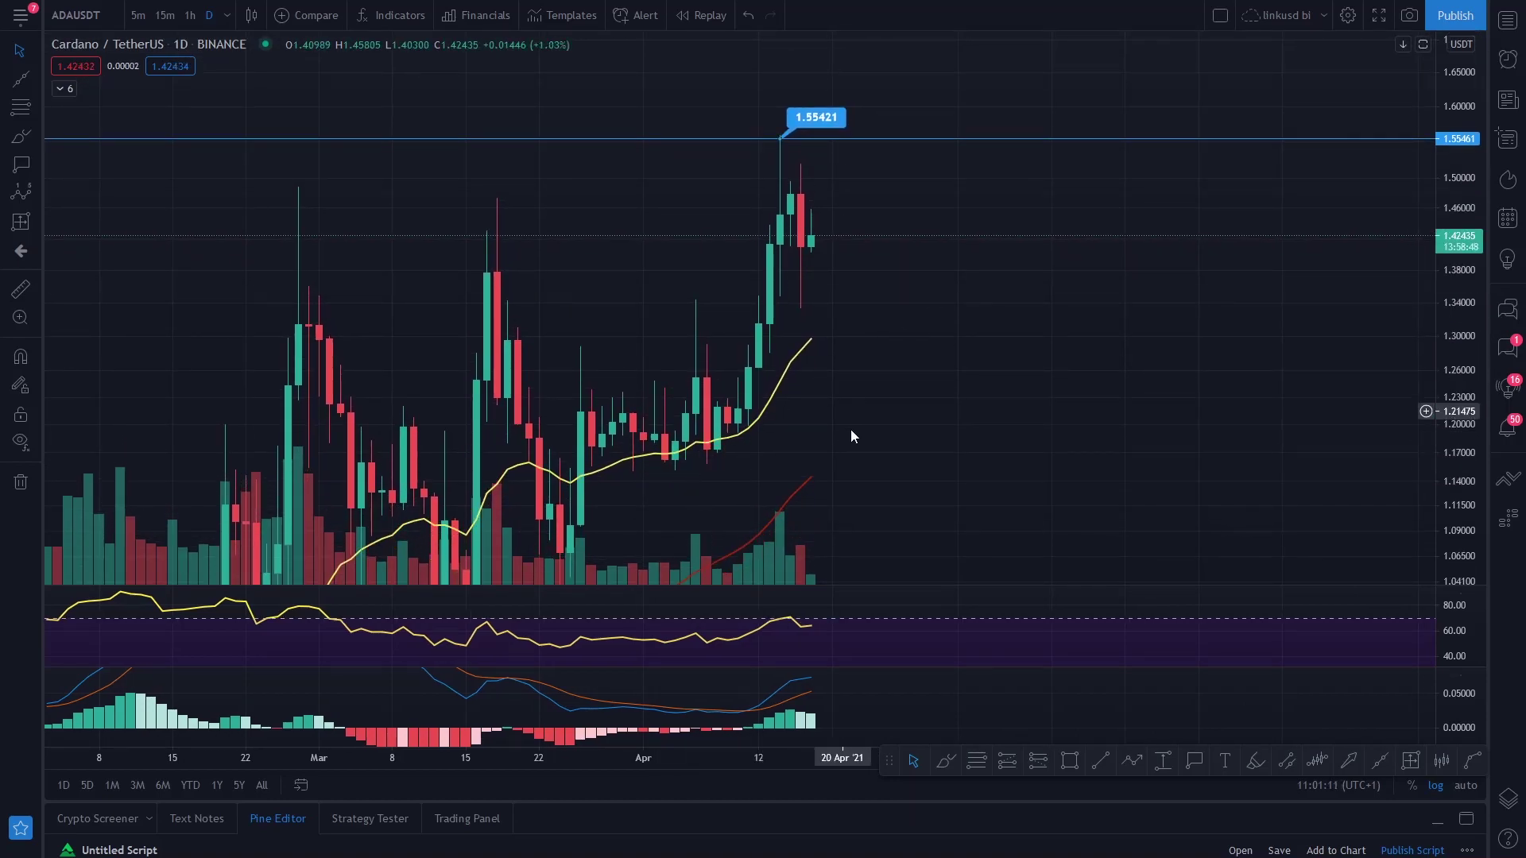
pyautogui.hscroll(-3, 811, 421)
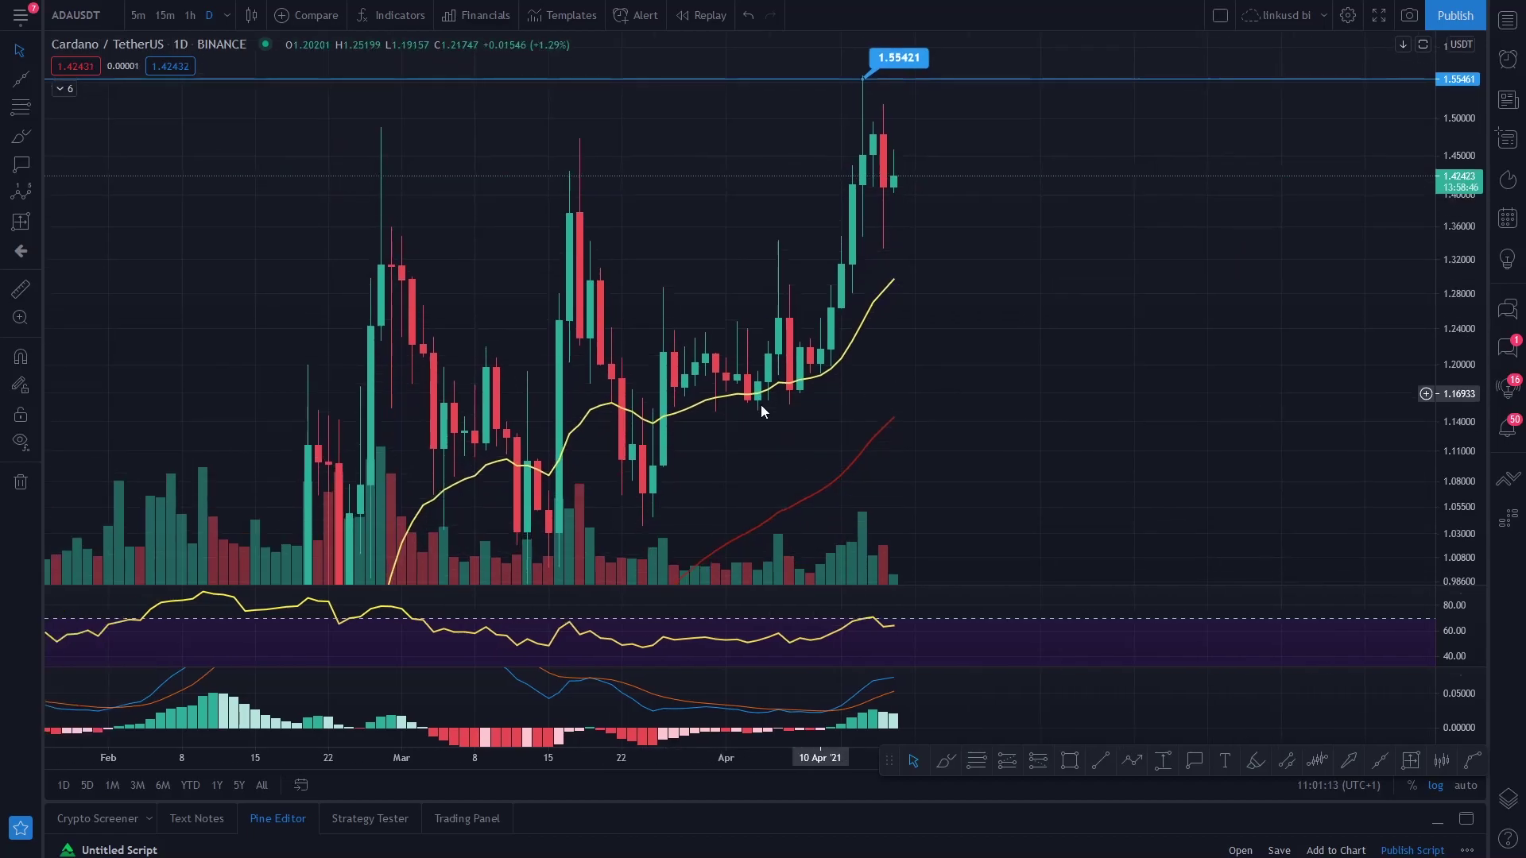
pyautogui.hscroll(-3, 888, 385)
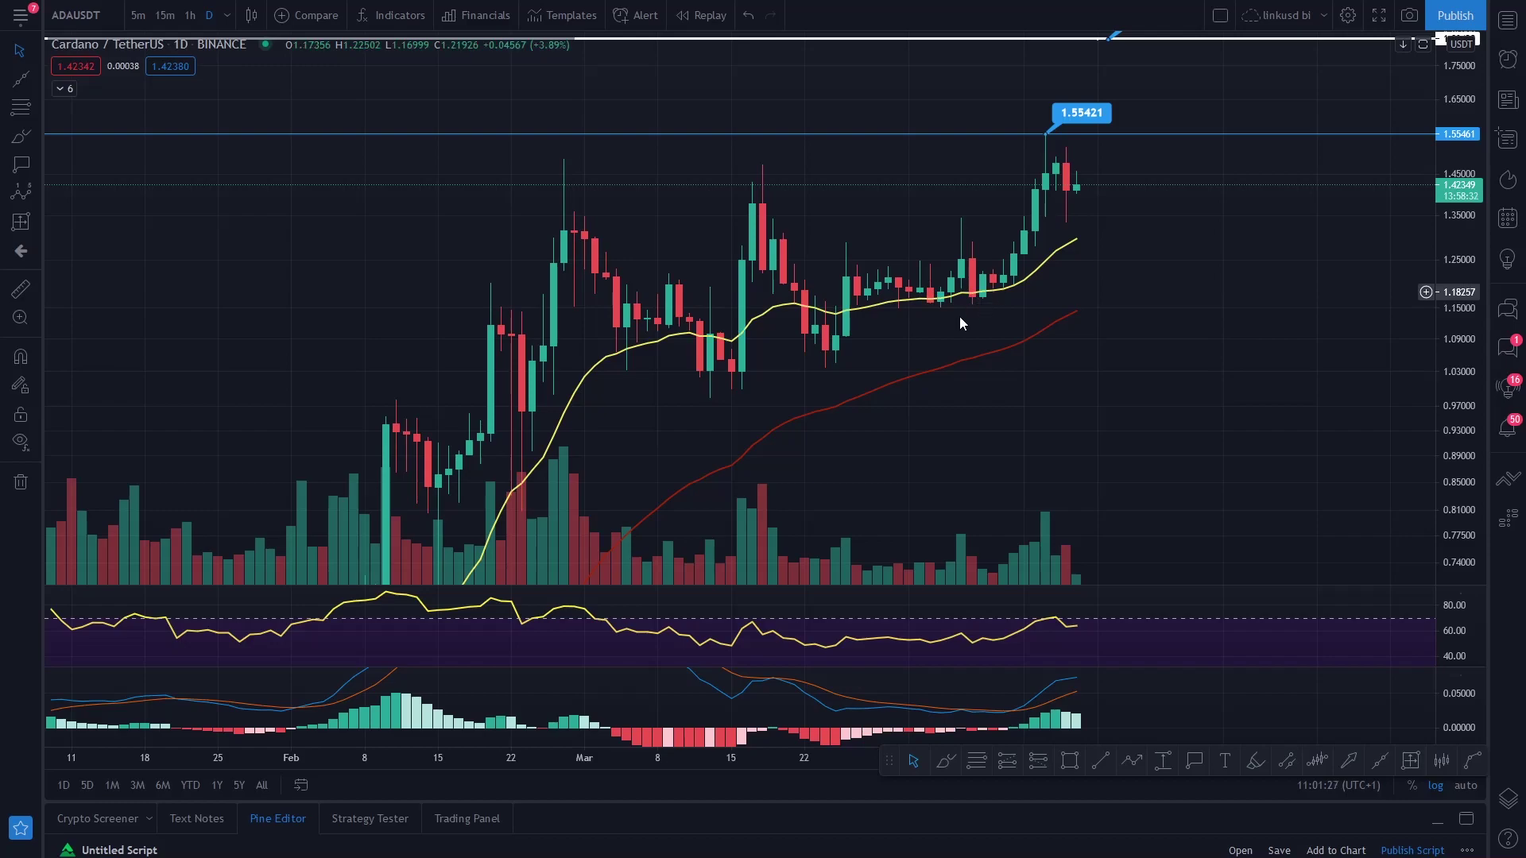
# - Pan and zoom the daily chart to frame the April rally, then select the blue 1.55421 line
pyautogui.moveTo(969, 316); pyautogui.dragTo(938, 322)
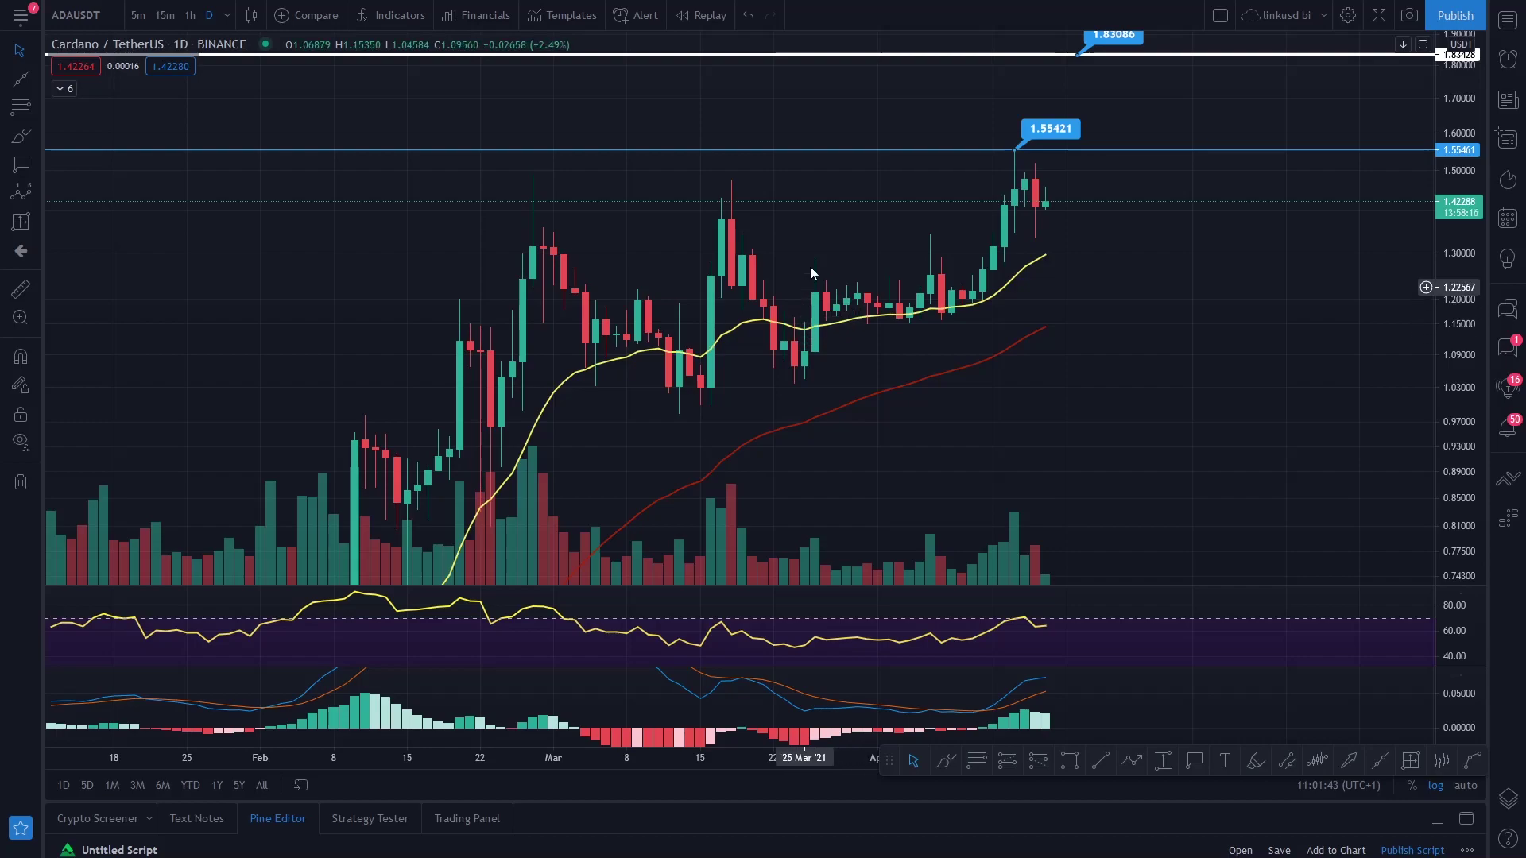
pyautogui.moveTo(984, 351); pyautogui.dragTo(674, 395)
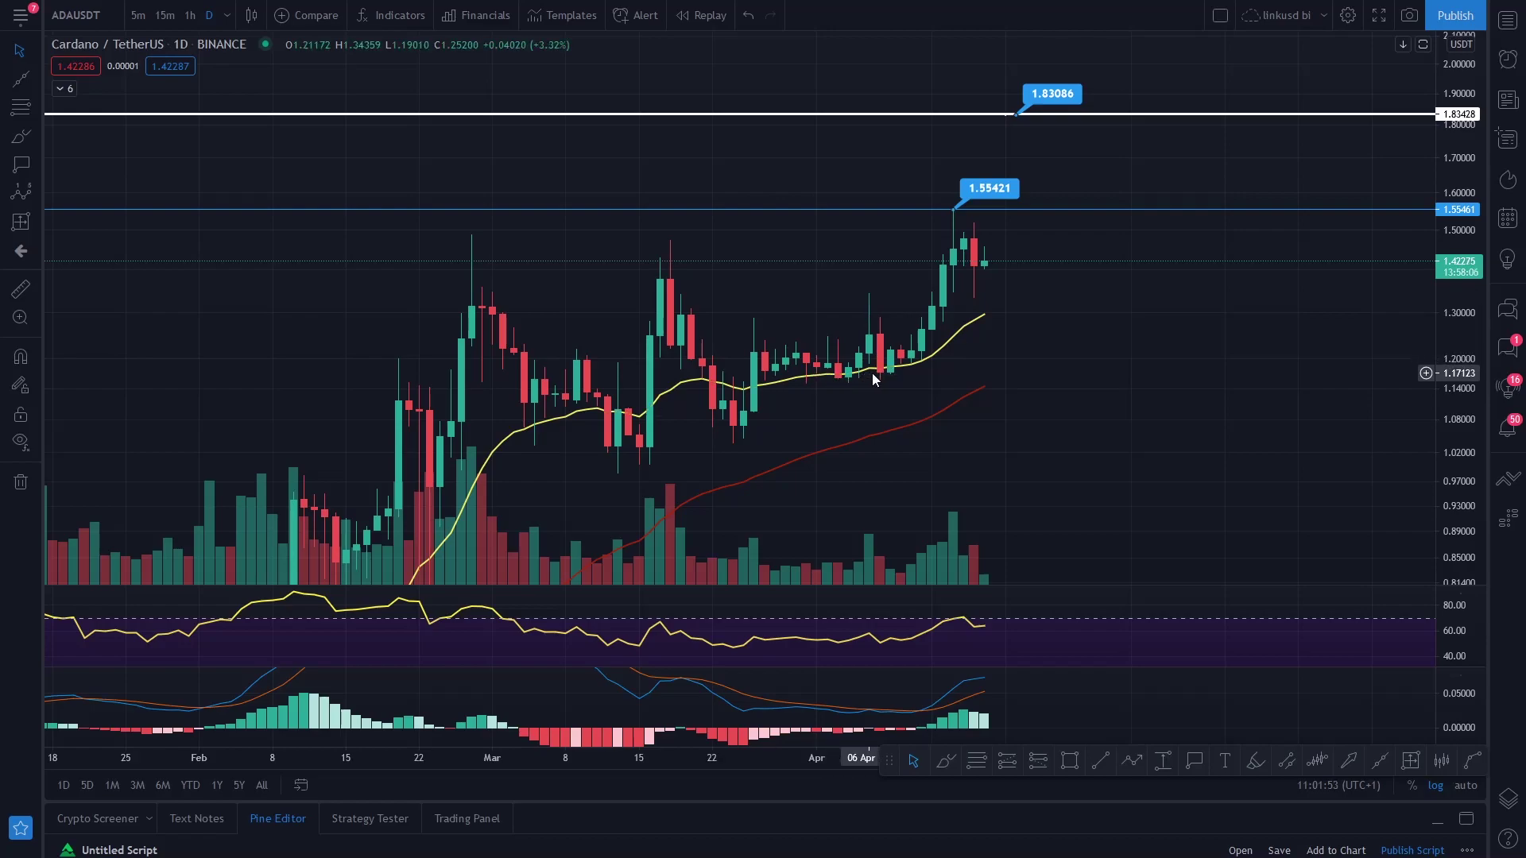
pyautogui.moveTo(952, 397); pyautogui.dragTo(940, 413)
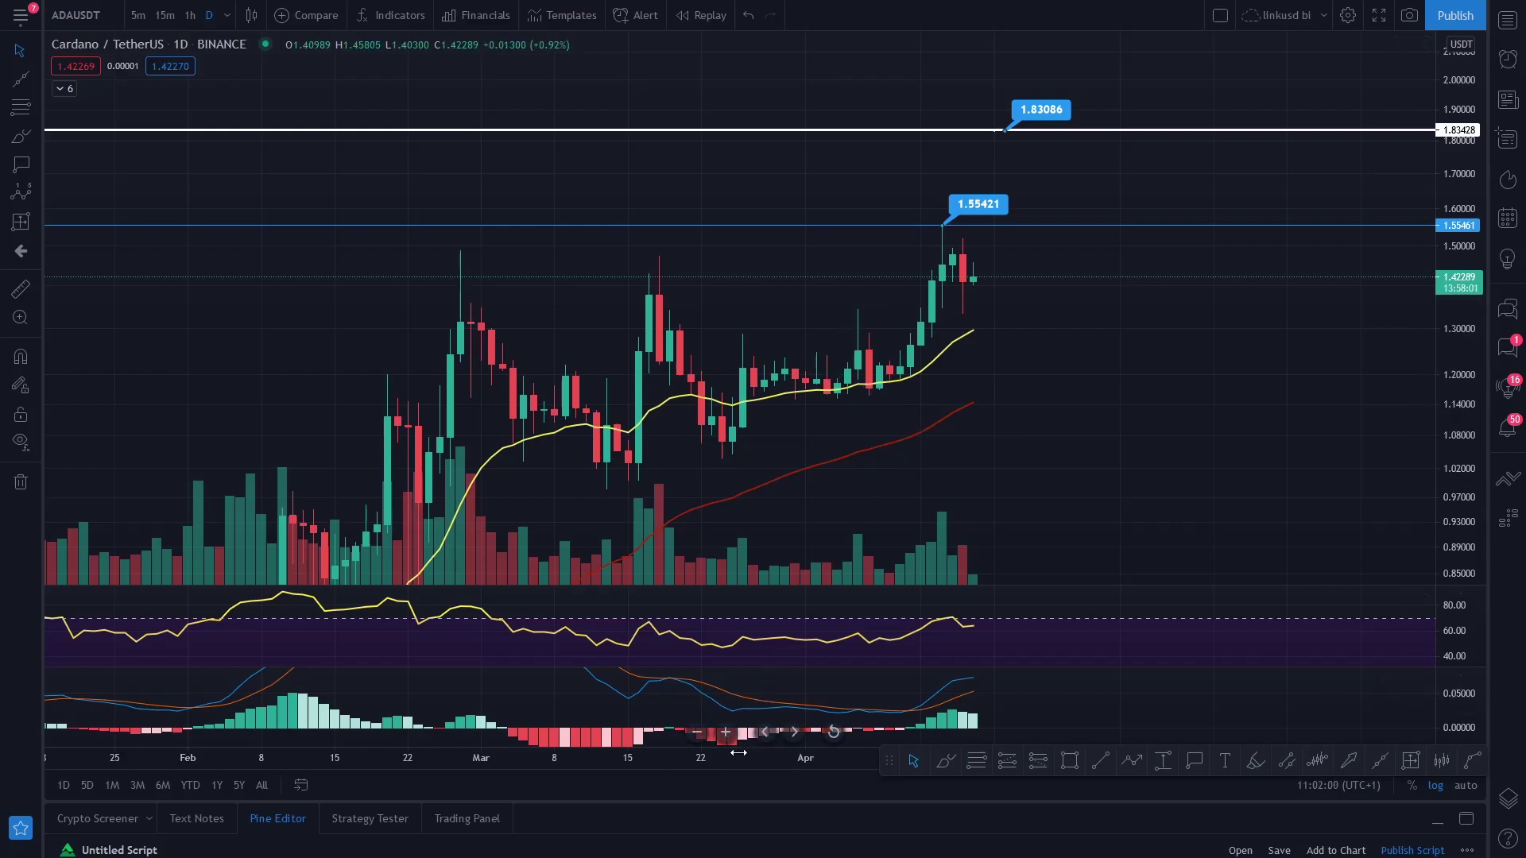
pyautogui.scroll(3, 795, 690)
pyautogui.moveTo(756, 541); pyautogui.dragTo(890, 419)
pyautogui.moveTo(968, 366); pyautogui.dragTo(991, 344)
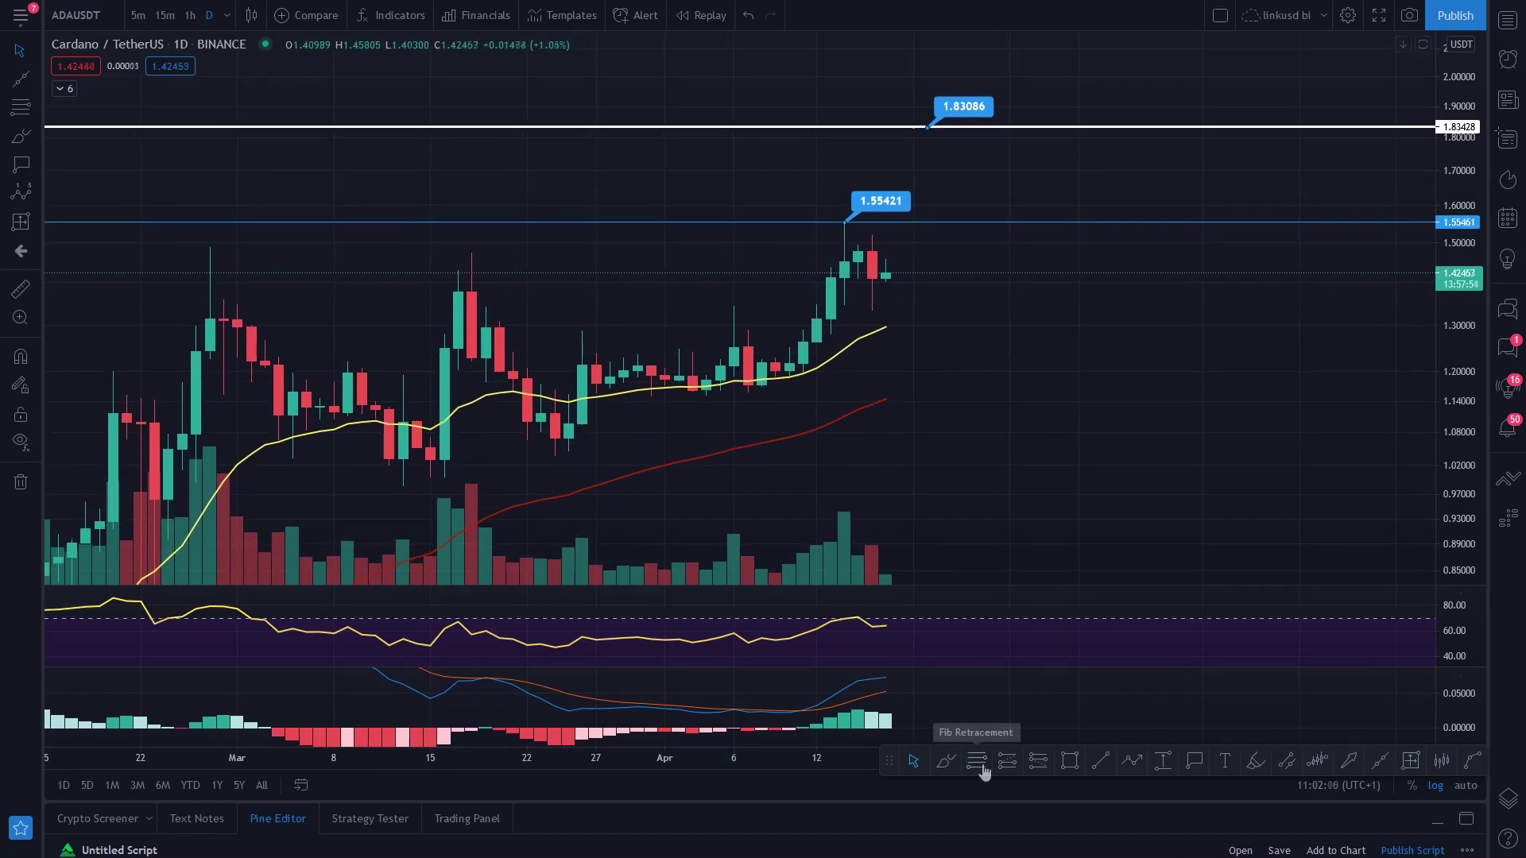
pyautogui.click(847, 223)
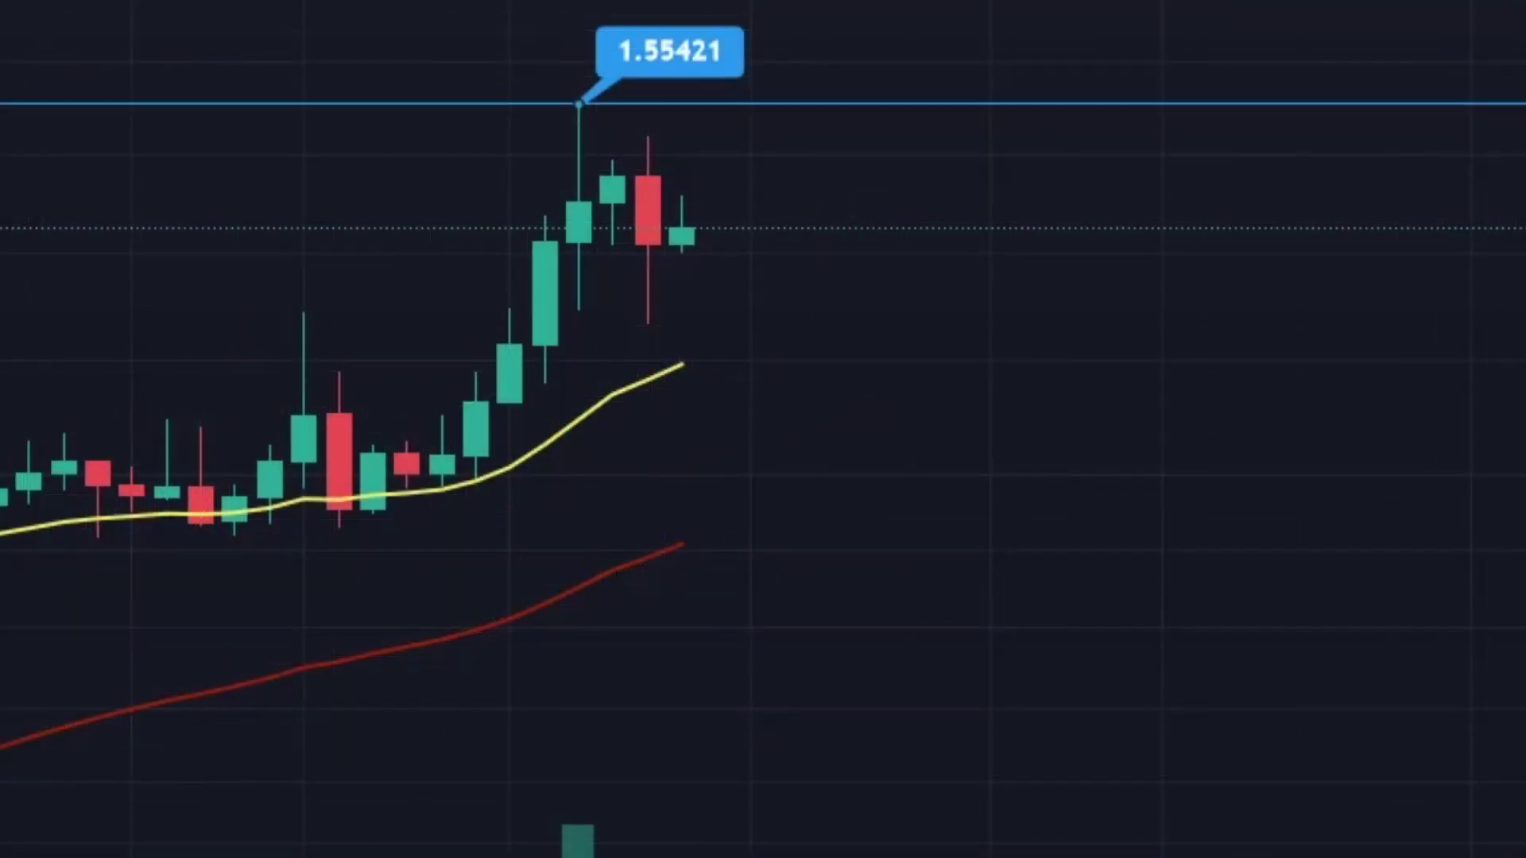
# - Draw a Fibonacci retracement from the 1.55421 high to the early-April low, spanning 1.15801–1.55273
pyautogui.click(579, 105)
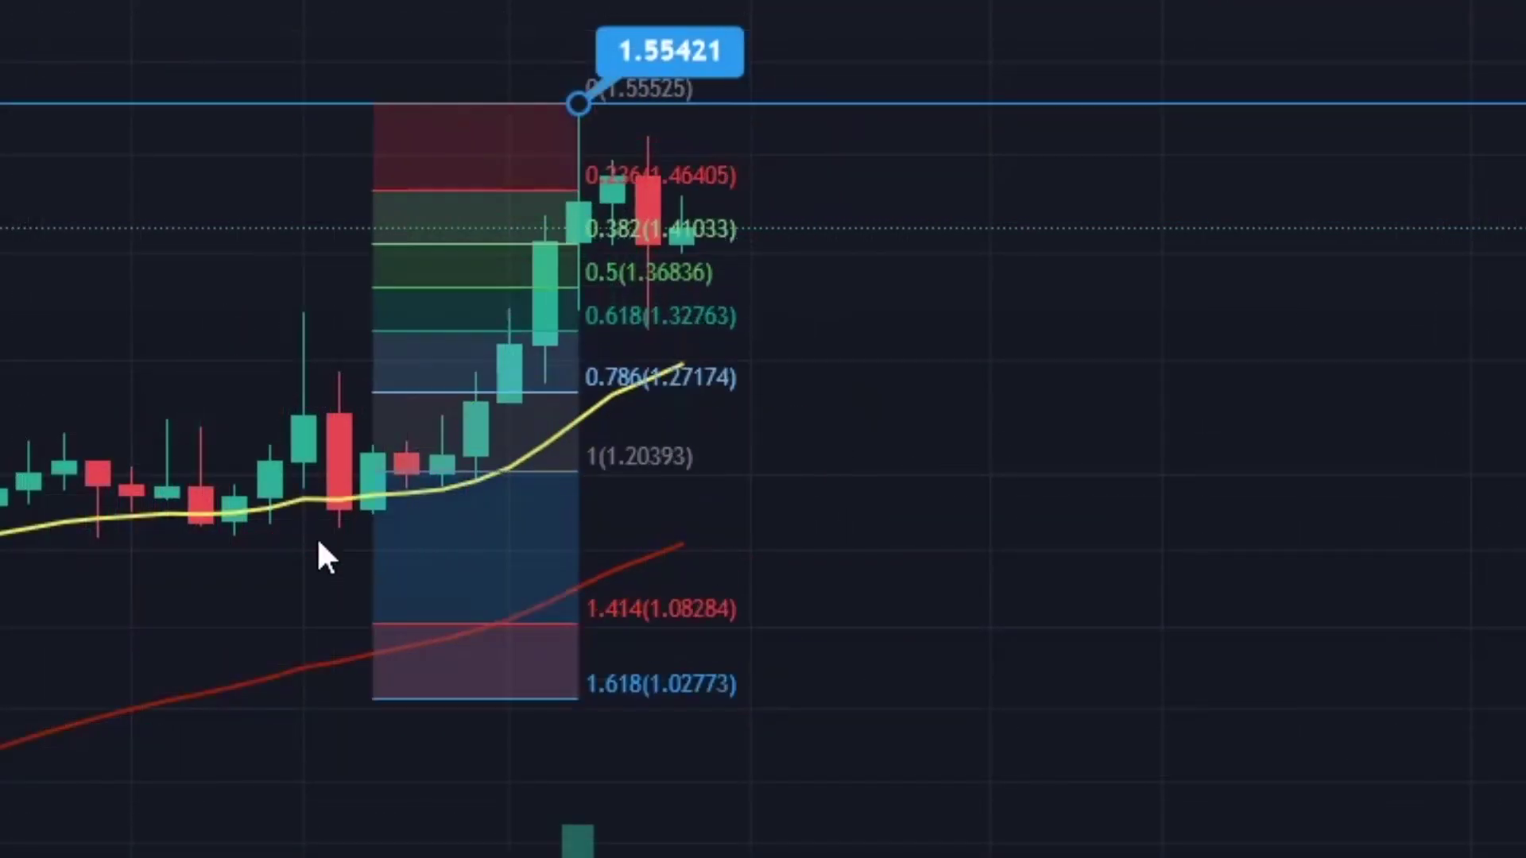
pyautogui.click(216, 526)
pyautogui.moveTo(579, 105); pyautogui.dragTo(1126, 104)
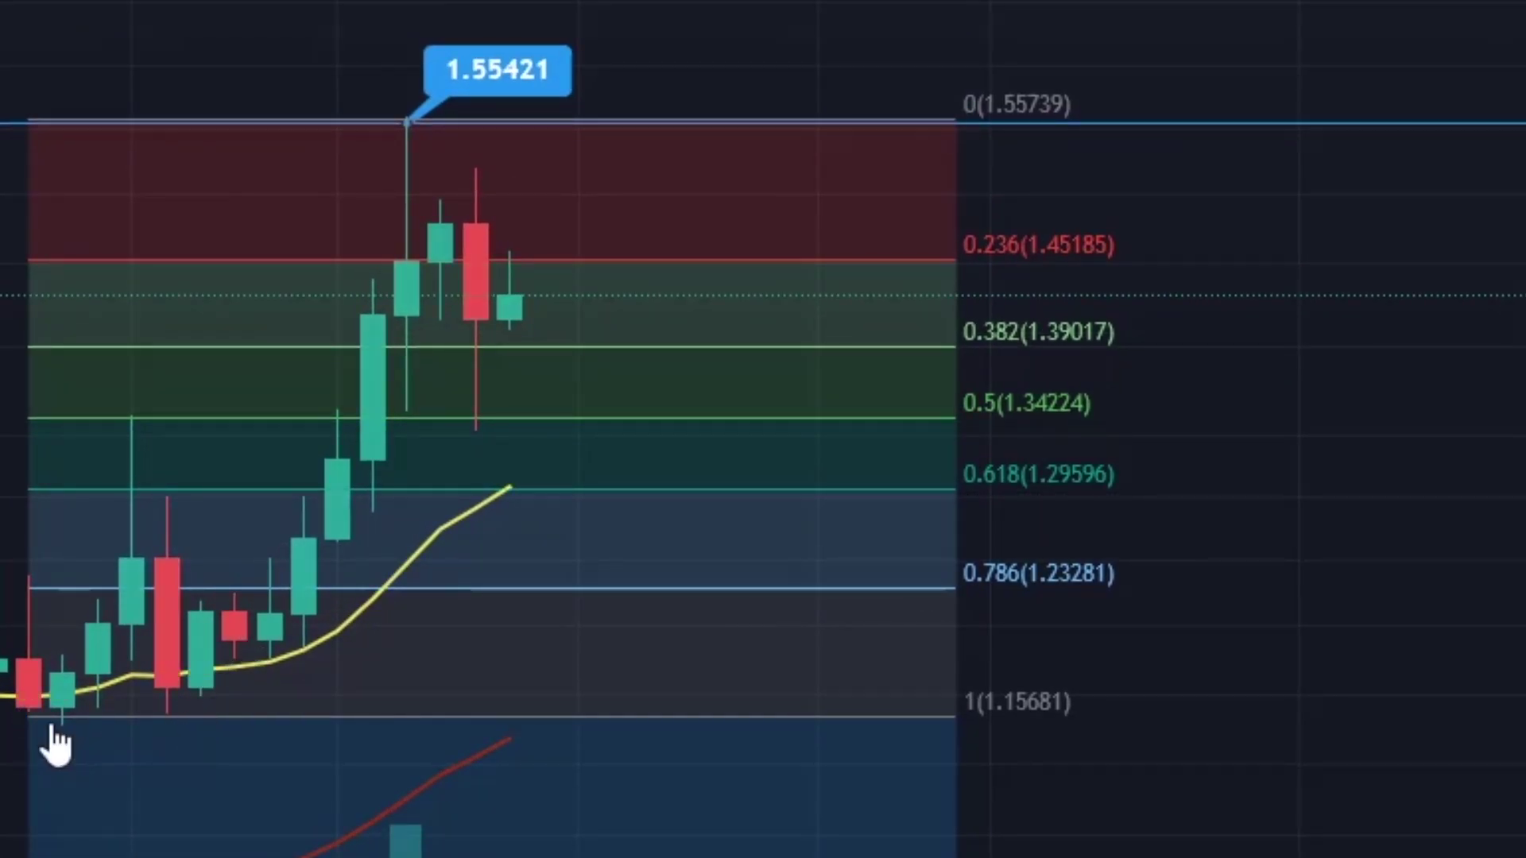
pyautogui.moveTo(25, 715); pyautogui.dragTo(20, 719)
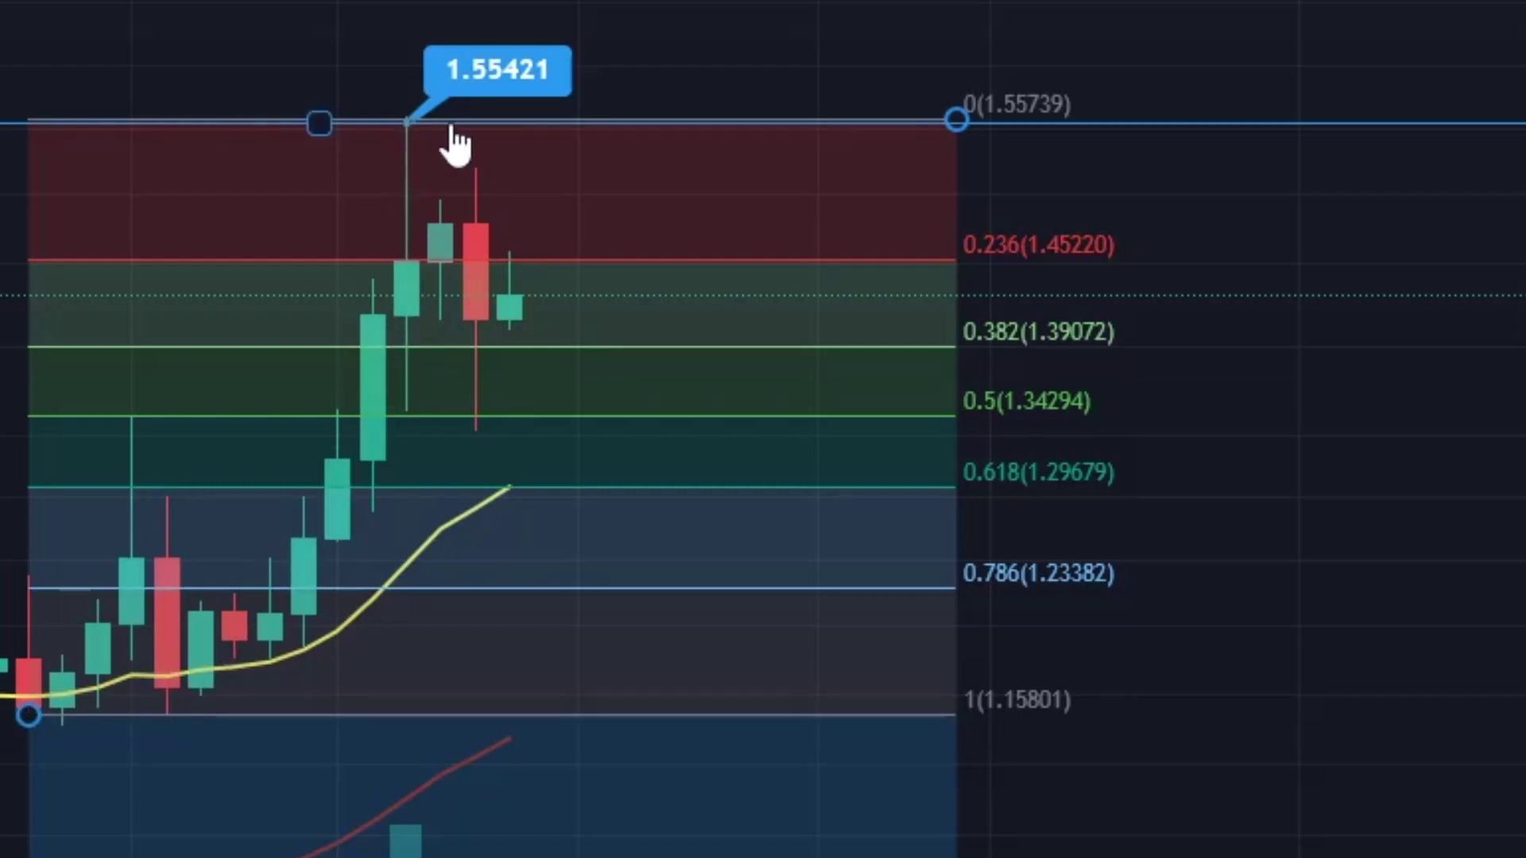
pyautogui.moveTo(955, 120); pyautogui.dragTo(985, 127)
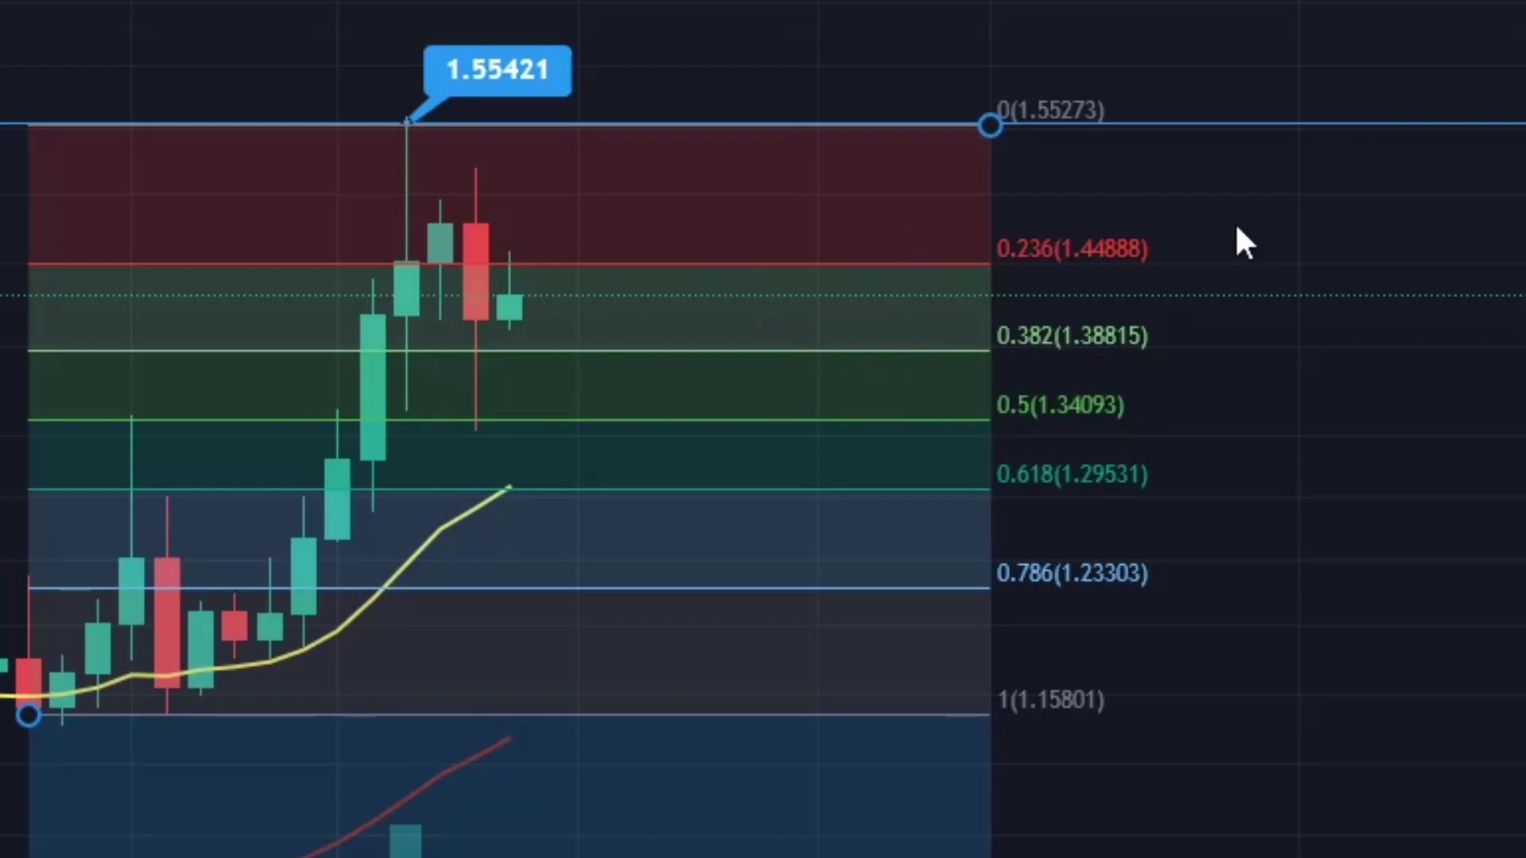
pyautogui.click(1011, 210)
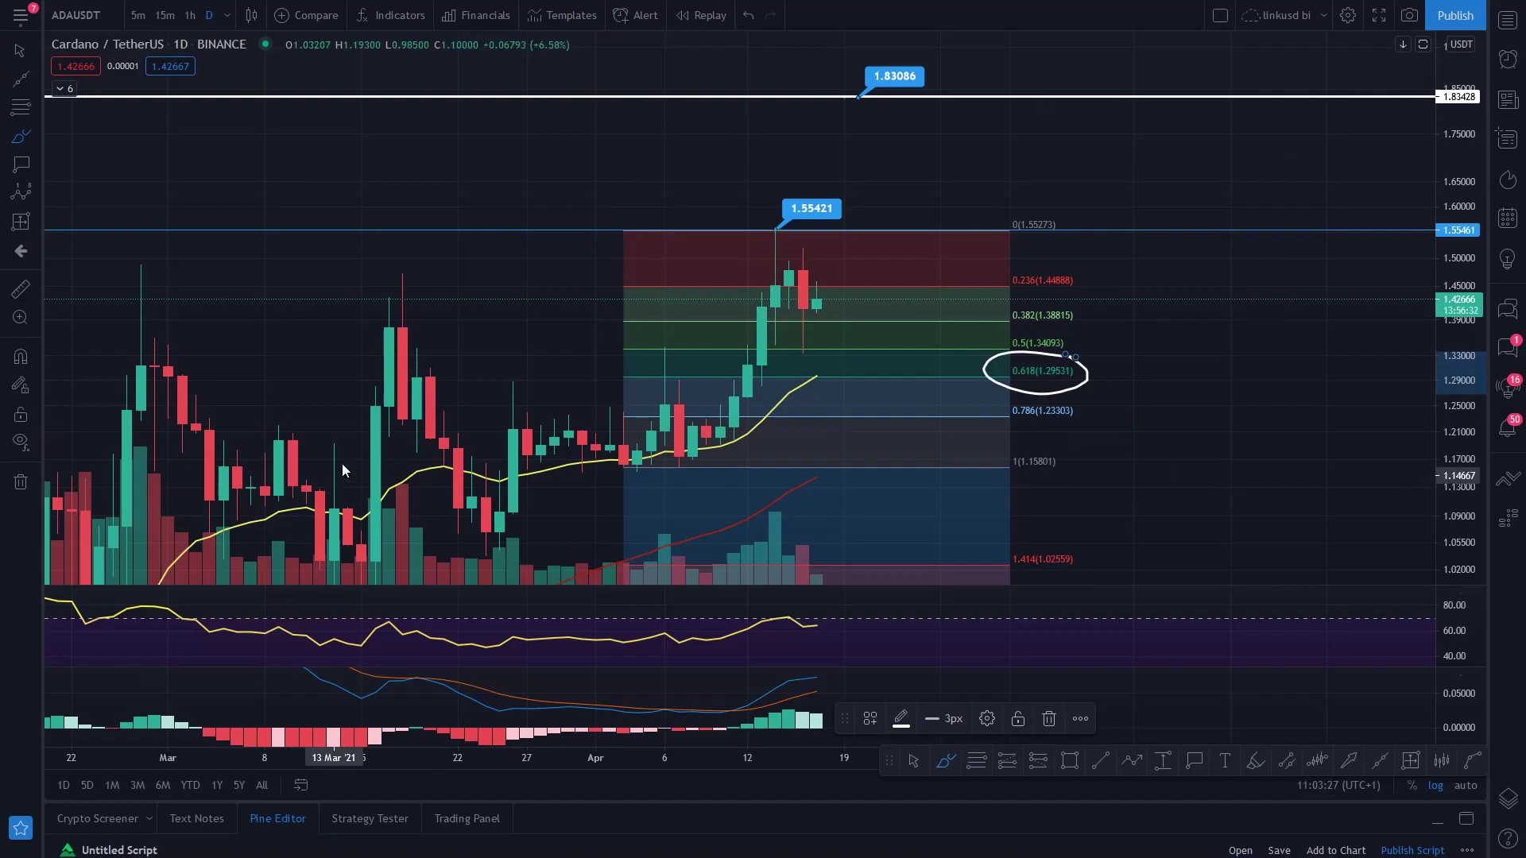
# - Trace the mid-March spike, late-March drop and sideways chop into April with white brush strokes
pyautogui.moveTo(353, 452); pyautogui.dragTo(388, 257)
pyautogui.moveTo(405, 332); pyautogui.dragTo(498, 545)
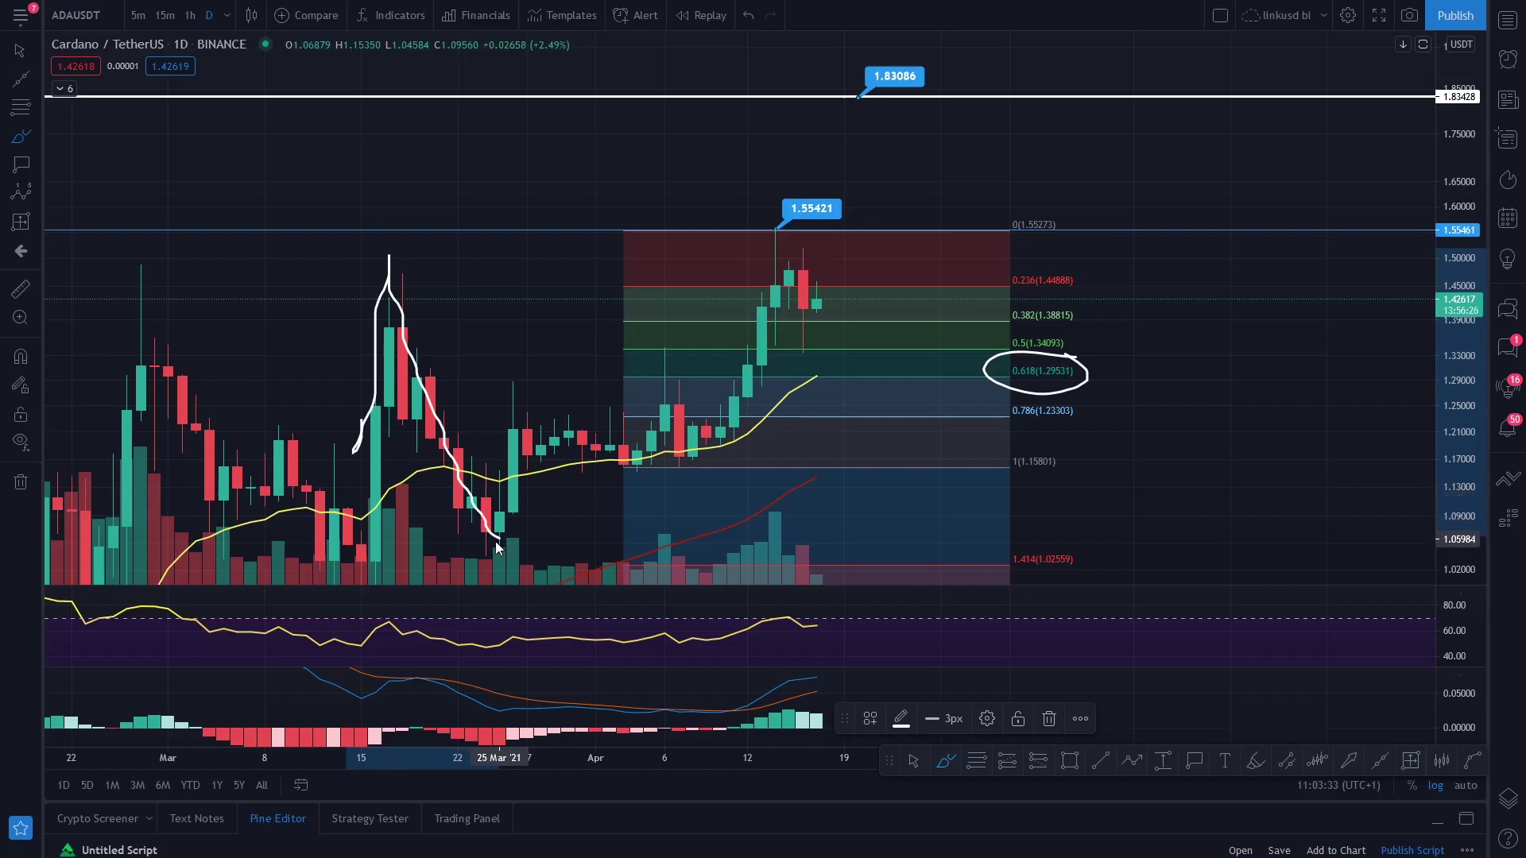
pyautogui.moveTo(506, 481)
pyautogui.mouseDown()
pyautogui.moveTo(515, 441)
pyautogui.moveTo(567, 469)
pyautogui.moveTo(650, 456)
pyautogui.mouseUp()
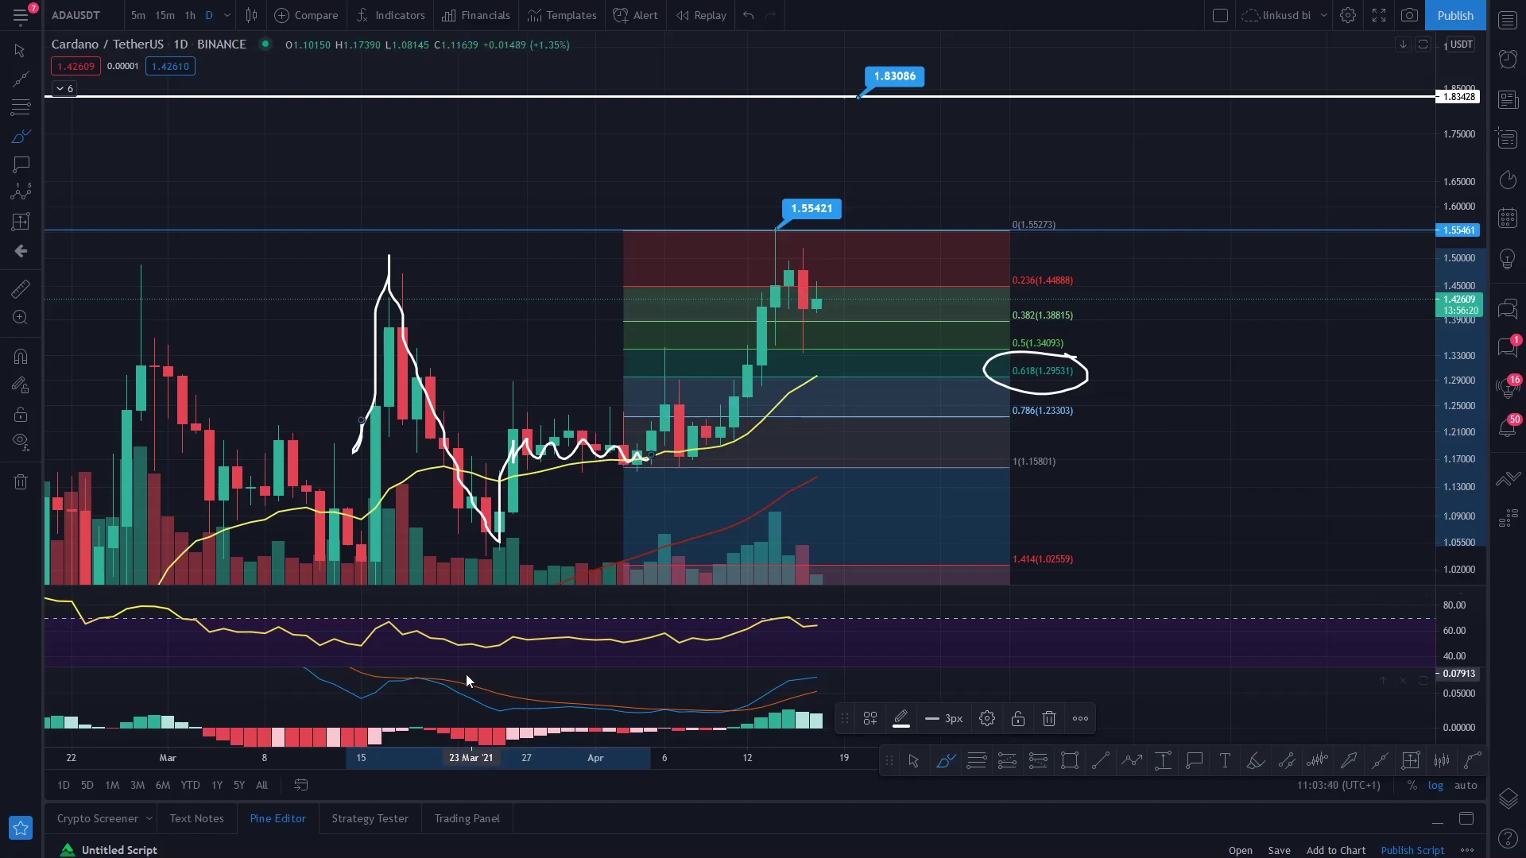
# - Delete the freehand trace of the March price action
pyautogui.press('Delete')
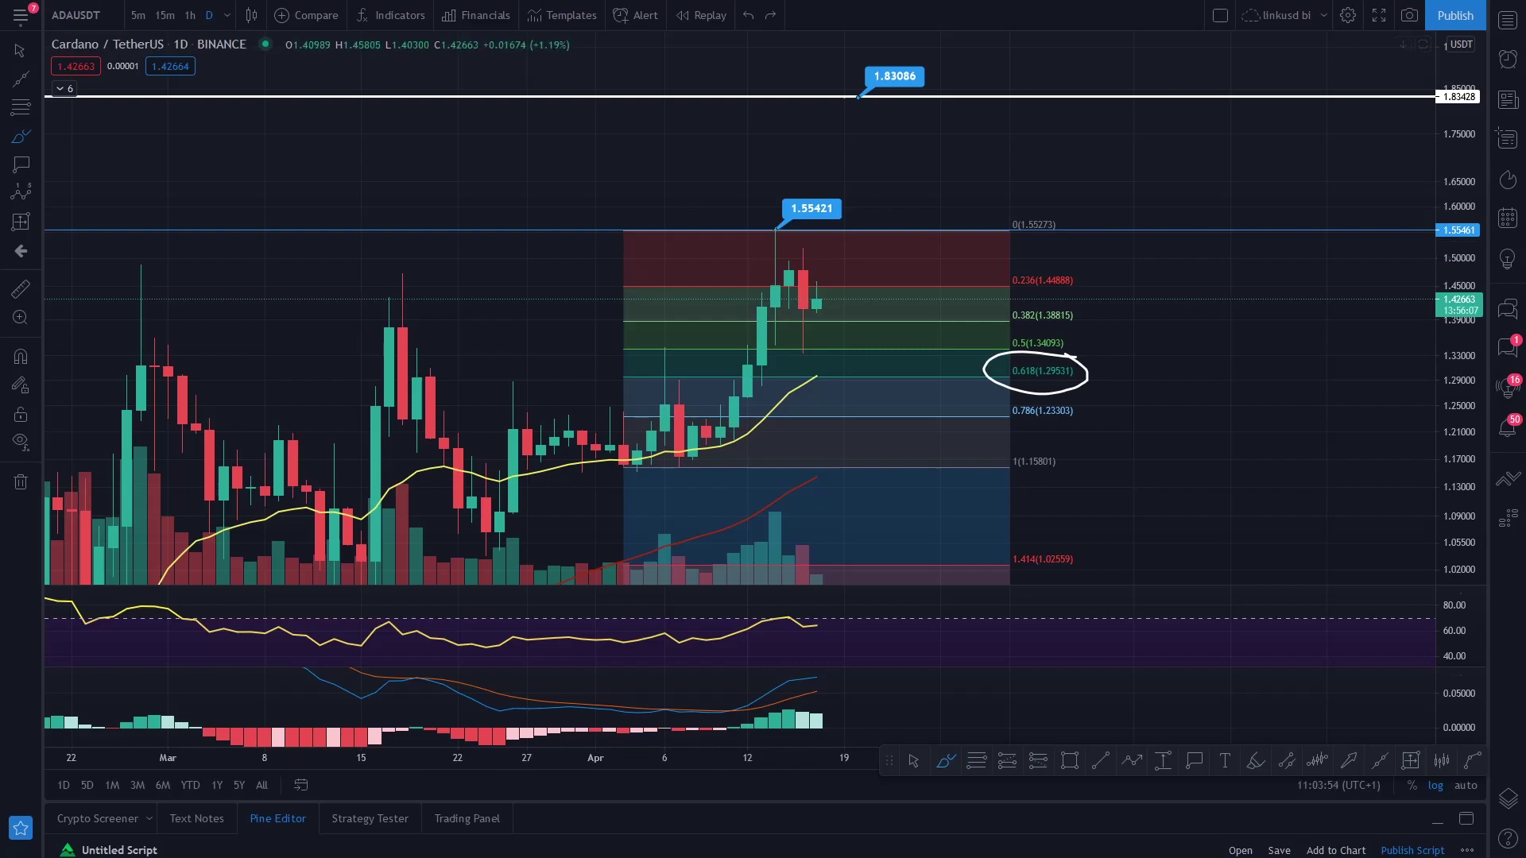
# - Return to the cursor and pan until the full retracement and 1.83086 target line are visible
pyautogui.click(19, 51)
pyautogui.moveTo(504, 286); pyautogui.dragTo(538, 212)
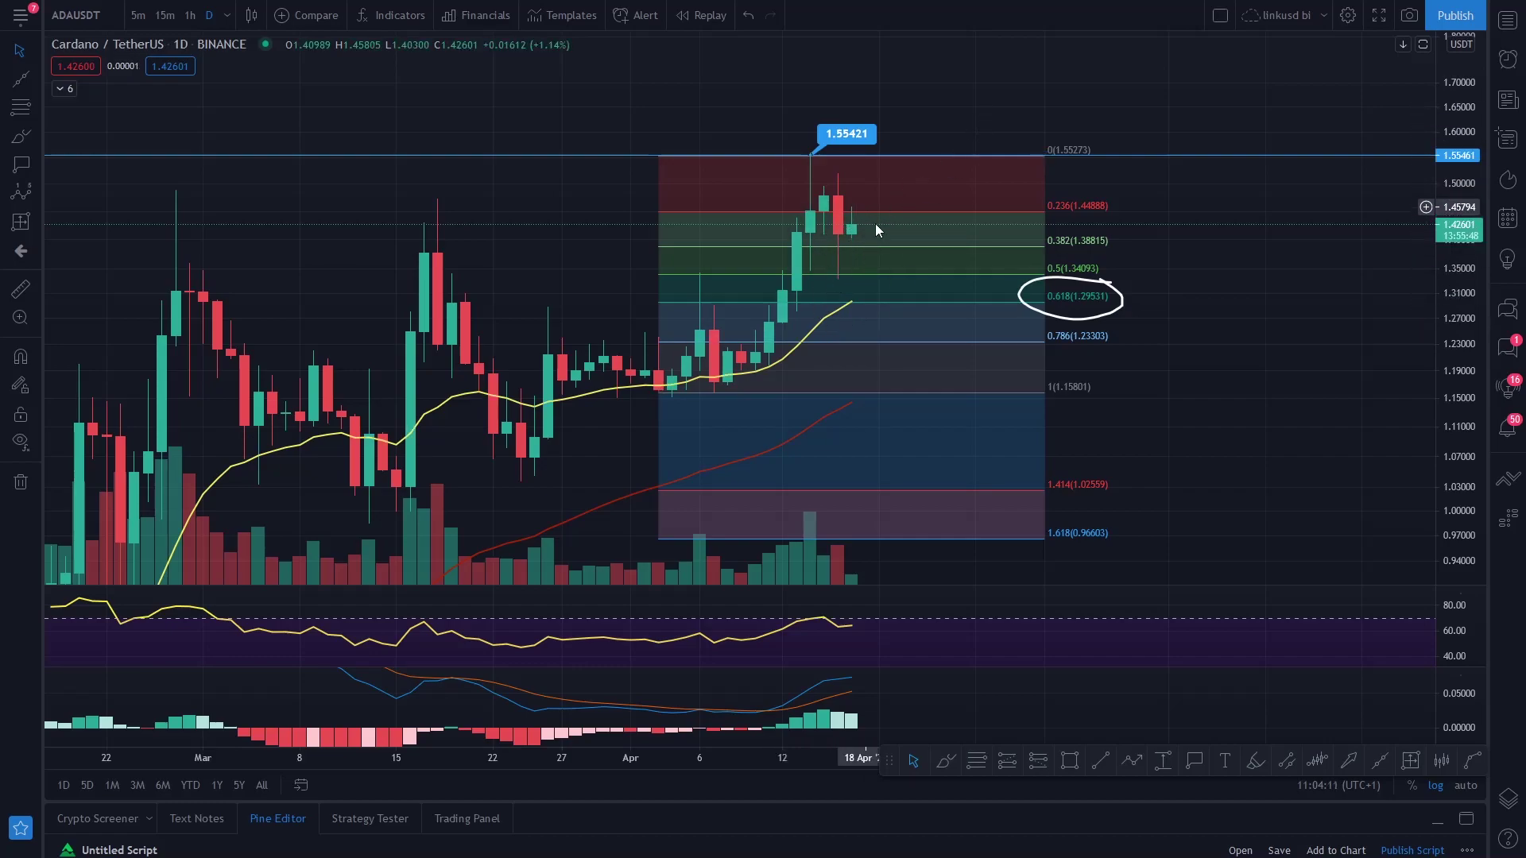
pyautogui.moveTo(1073, 94); pyautogui.dragTo(980, 159)
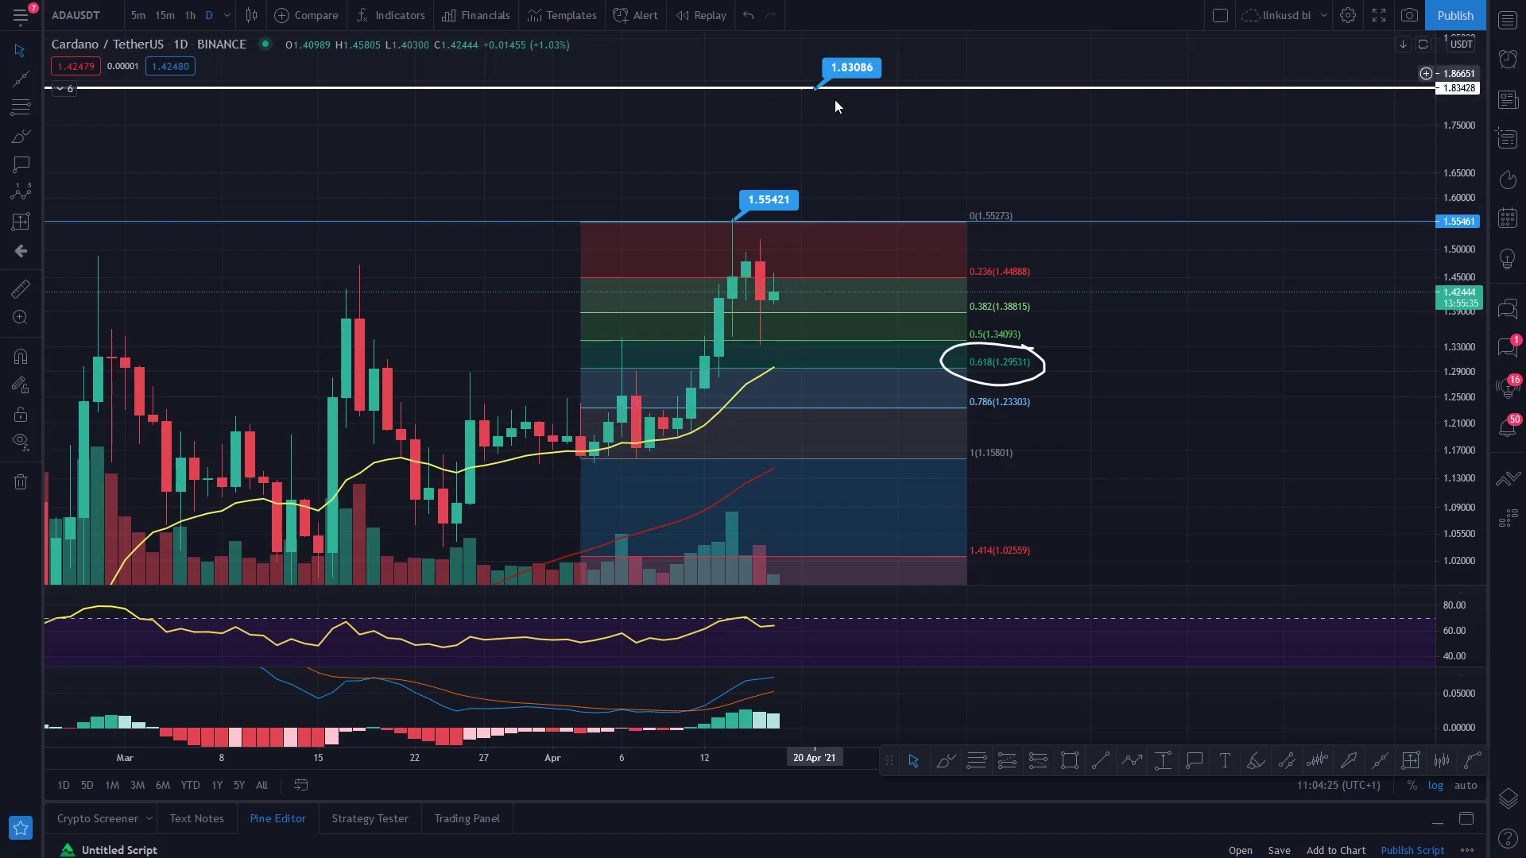
pyautogui.moveTo(1144, 342); pyautogui.dragTo(1155, 315)
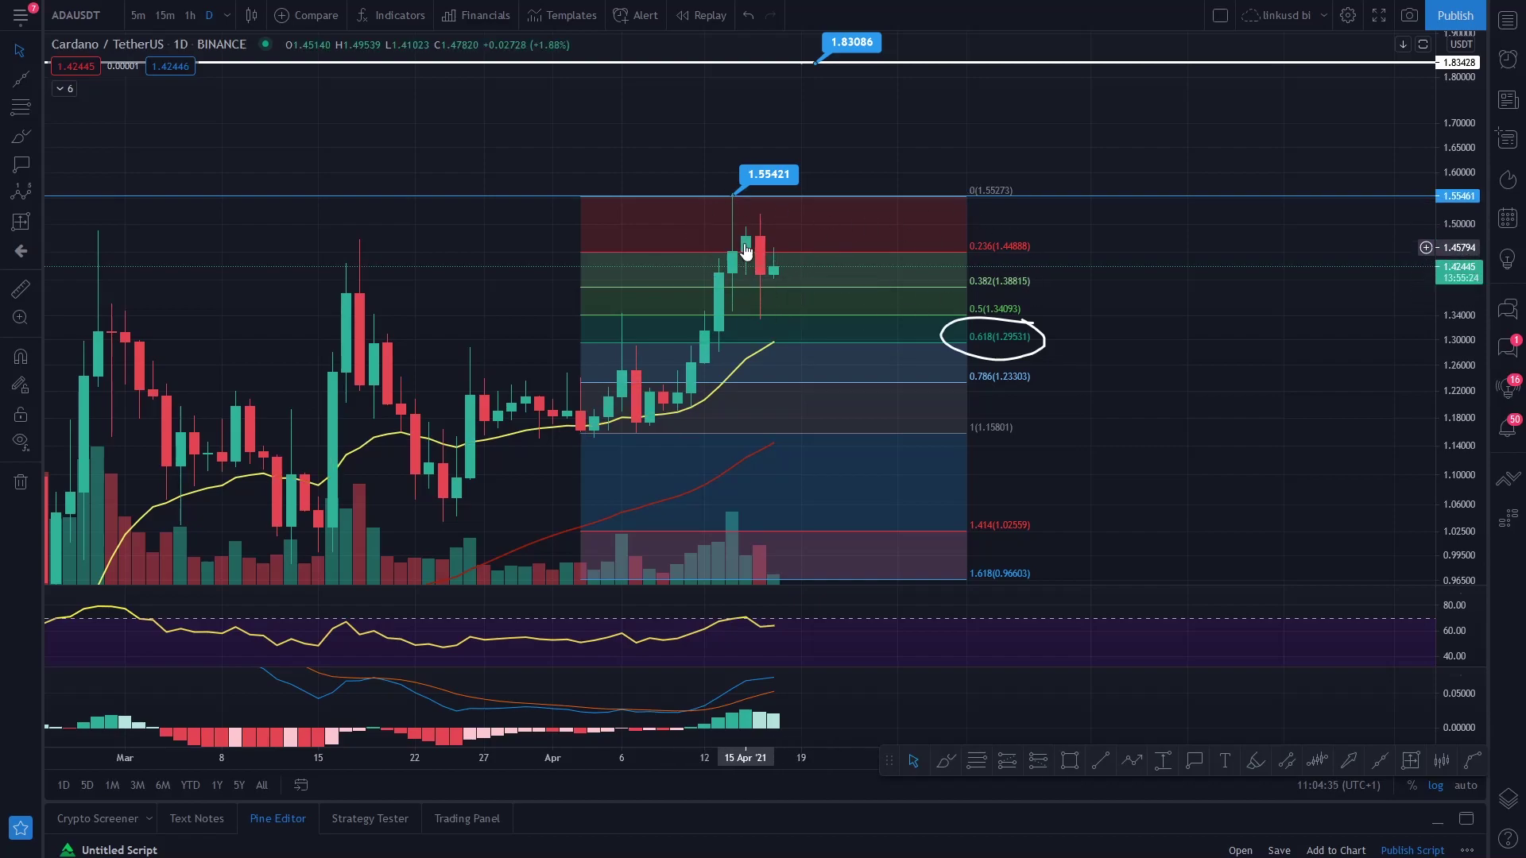
# - Circle the 0.236 level at 1.44888 with the brush, sketching then undoing trial projection paths
pyautogui.click(21, 136)
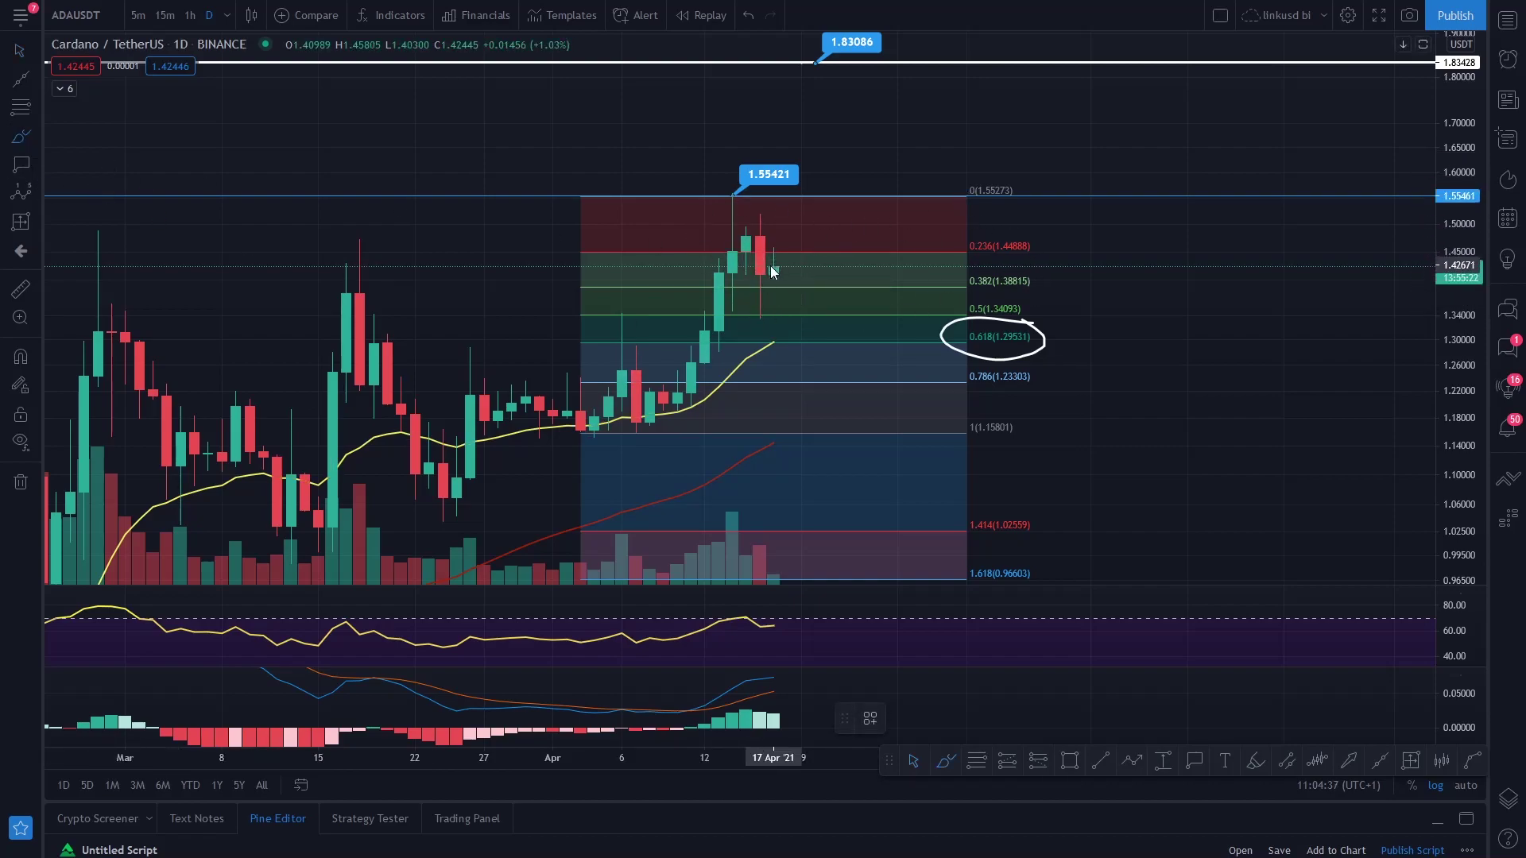
pyautogui.moveTo(956, 258); pyautogui.dragTo(1064, 249)
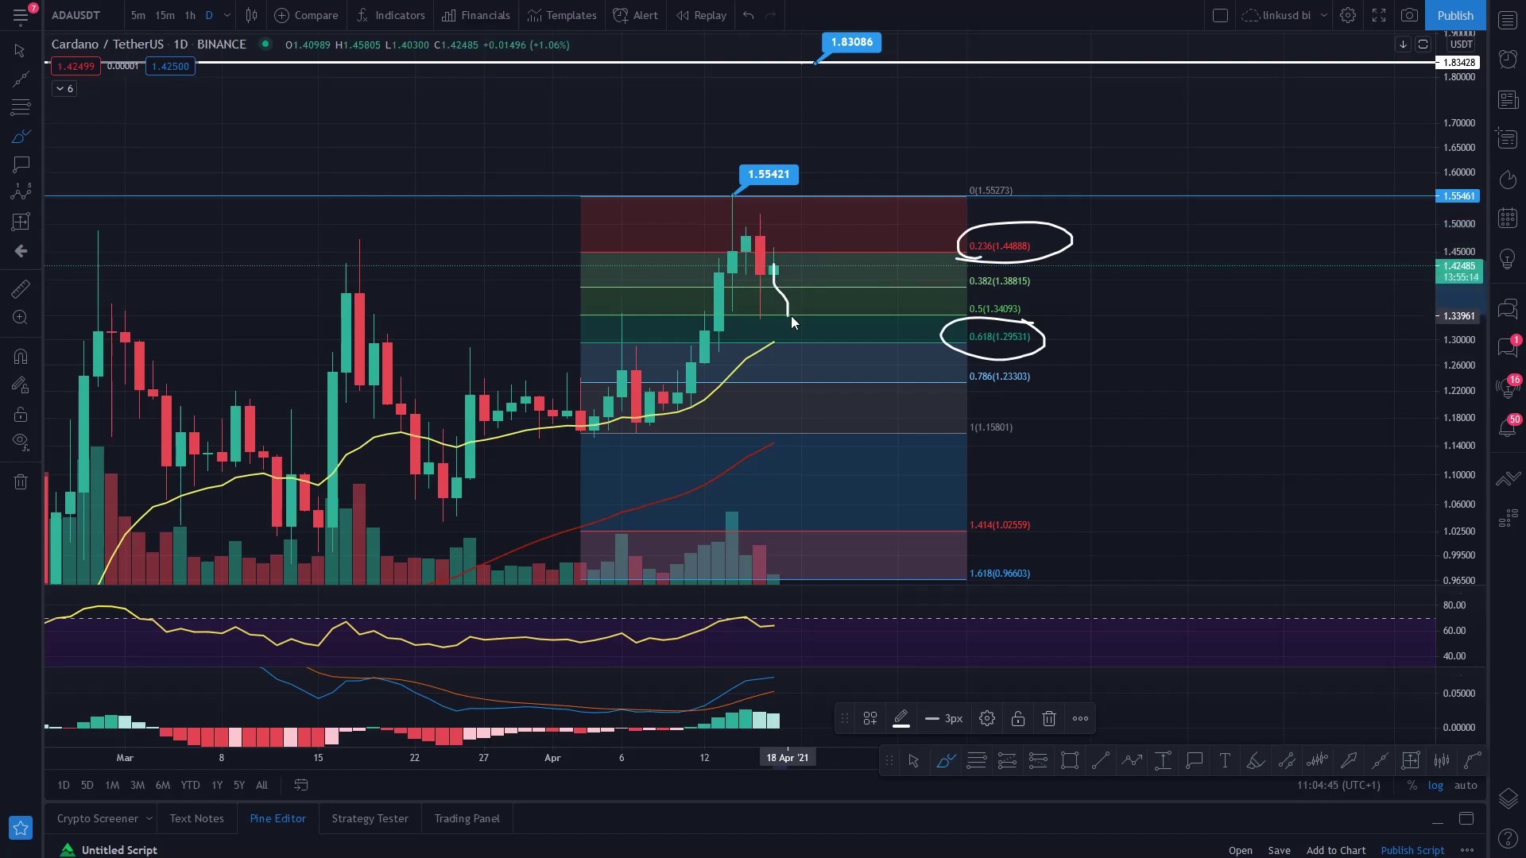
pyautogui.moveTo(791, 317)
pyautogui.mouseDown()
pyautogui.moveTo(798, 339)
pyautogui.moveTo(841, 326)
pyautogui.mouseUp()
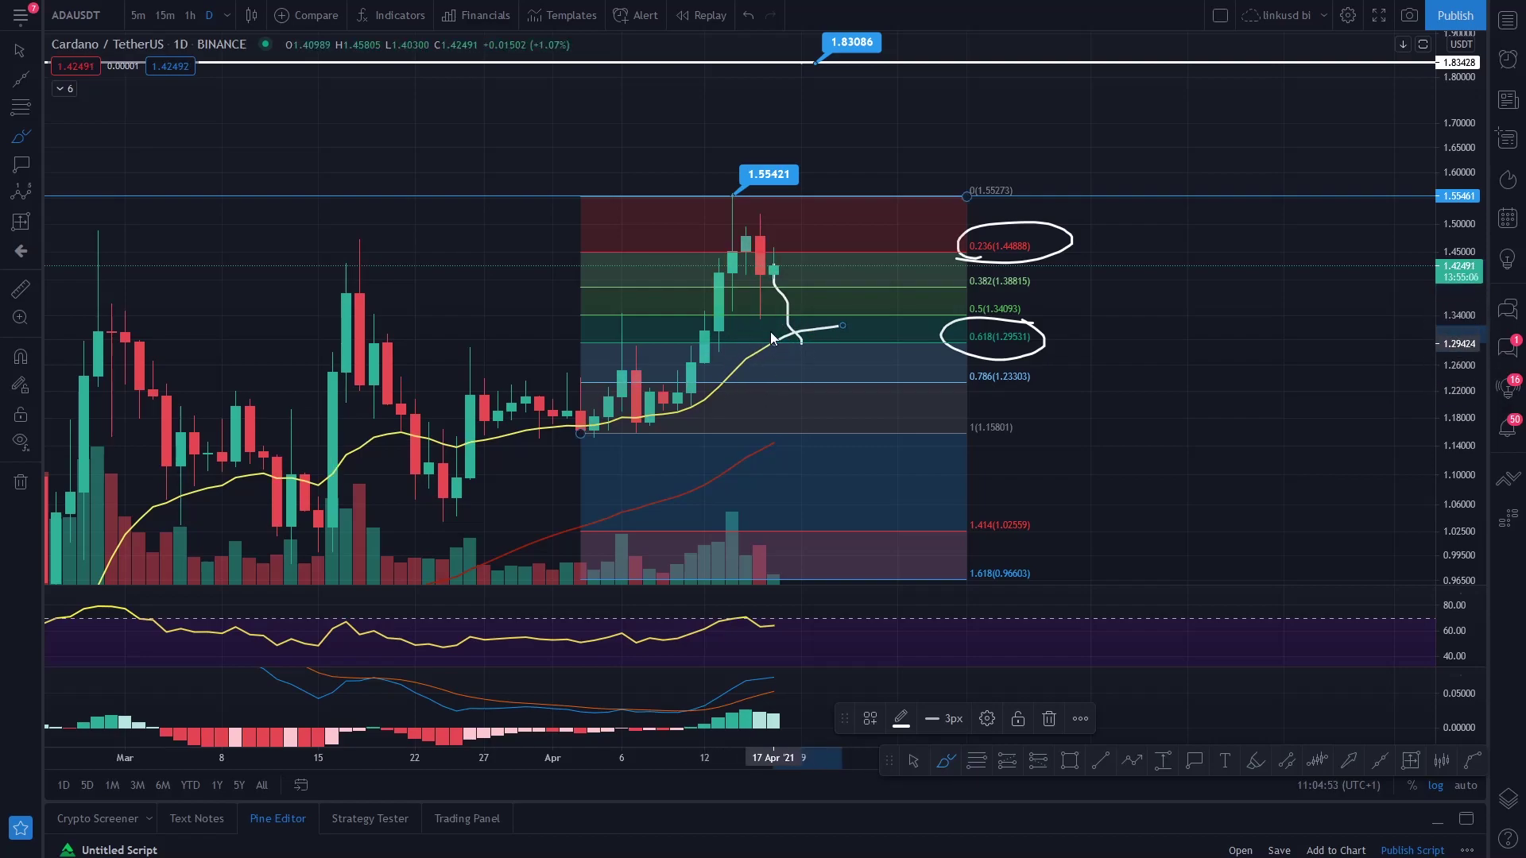
pyautogui.moveTo(791, 327)
pyautogui.mouseDown()
pyautogui.moveTo(845, 246)
pyautogui.moveTo(809, 264)
pyautogui.mouseUp()
pyautogui.moveTo(776, 341); pyautogui.dragTo(1026, 326)
pyautogui.moveTo(794, 330)
pyautogui.mouseDown()
pyautogui.moveTo(811, 379)
pyautogui.moveTo(869, 421)
pyautogui.mouseUp()
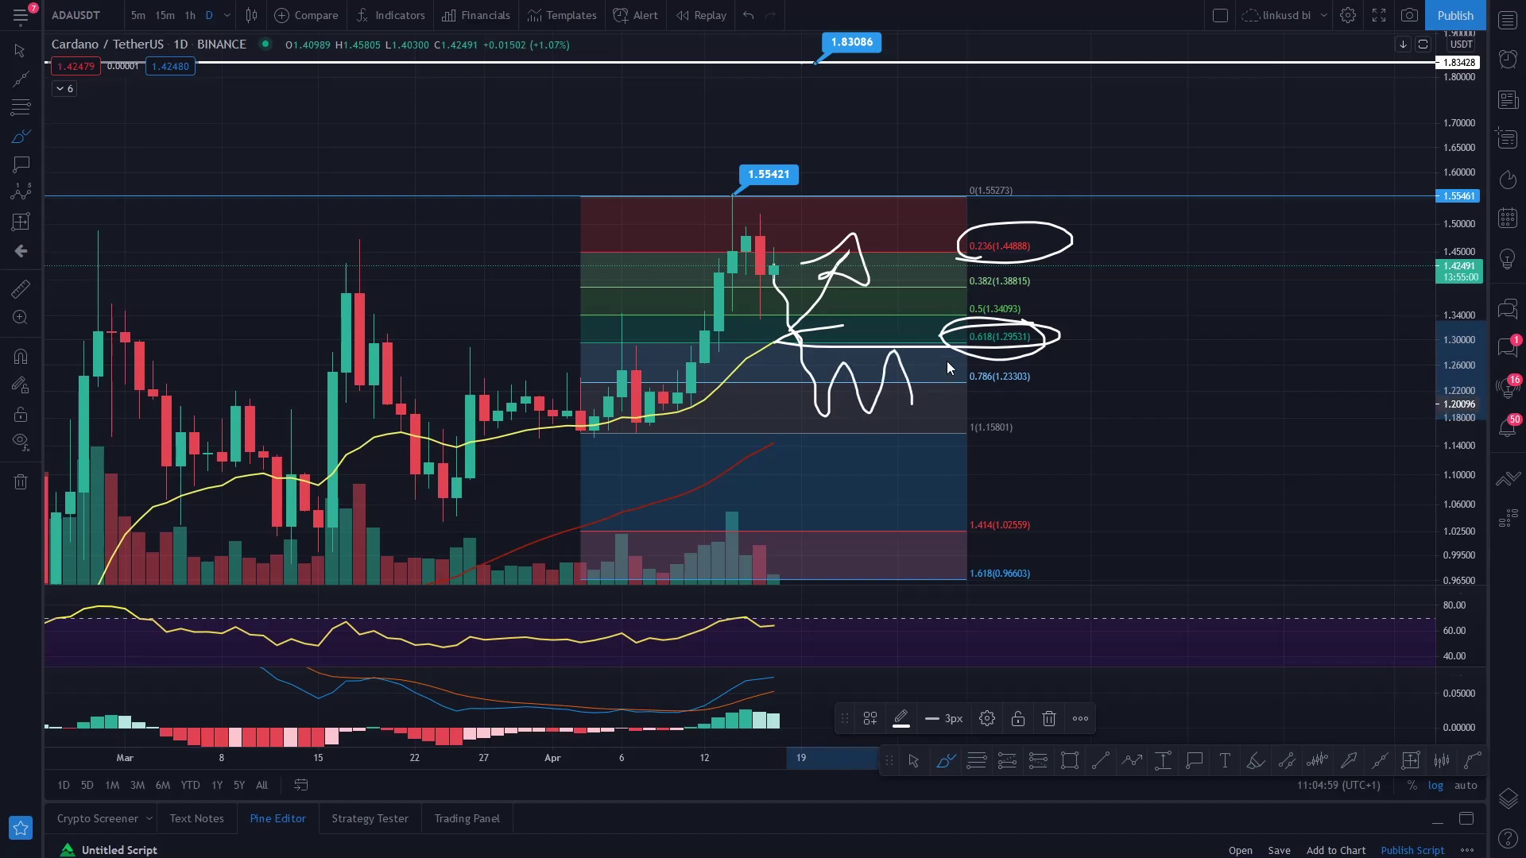
pyautogui.moveTo(1110, 363); pyautogui.dragTo(1242, 300)
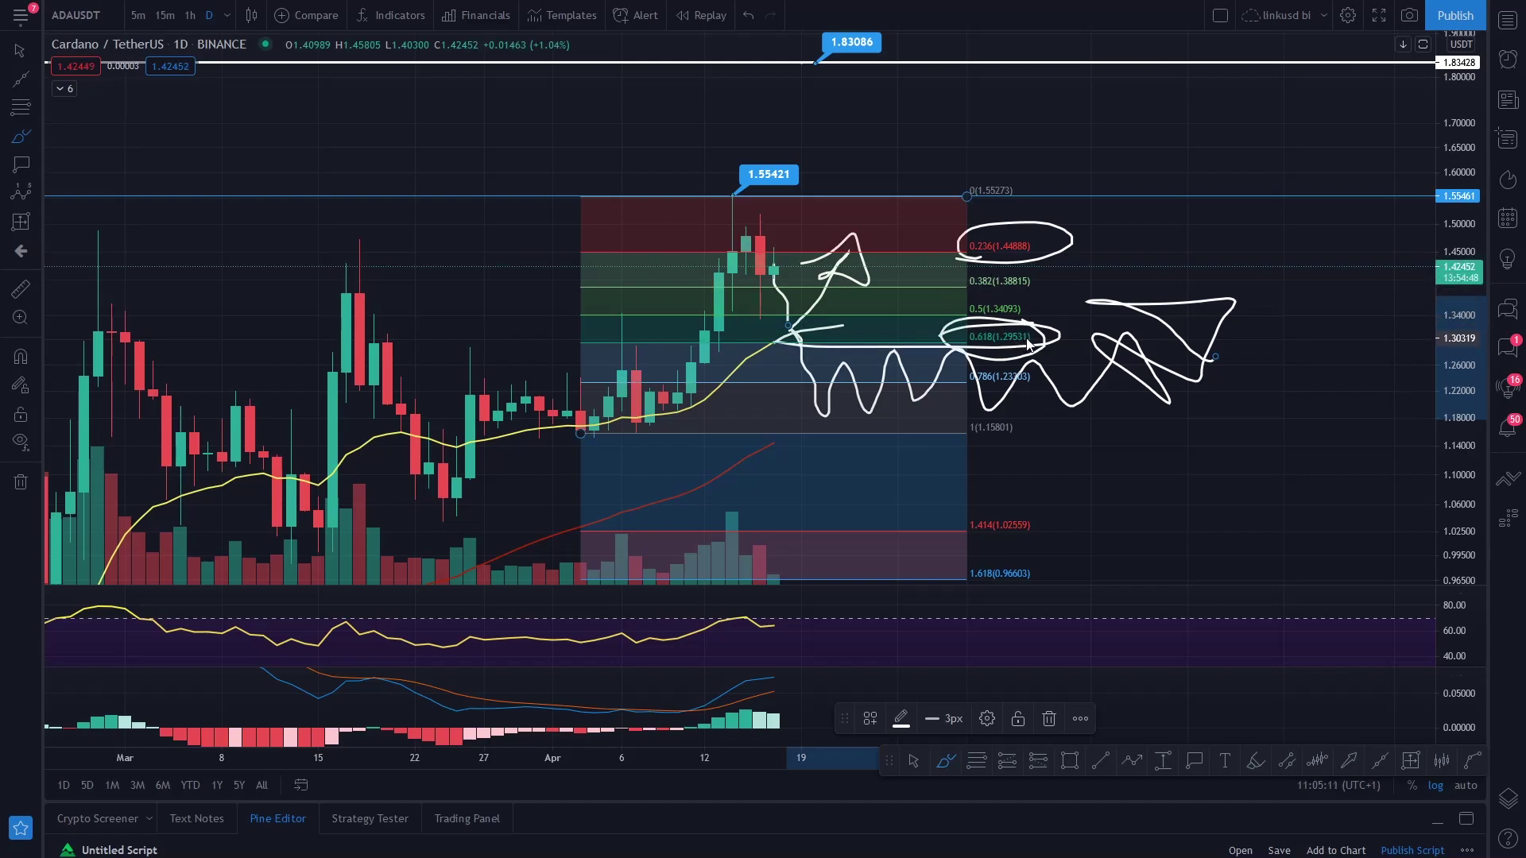
pyautogui.hotkey('ctrl', 'z')
pyautogui.hotkey('ctrl', 'z')
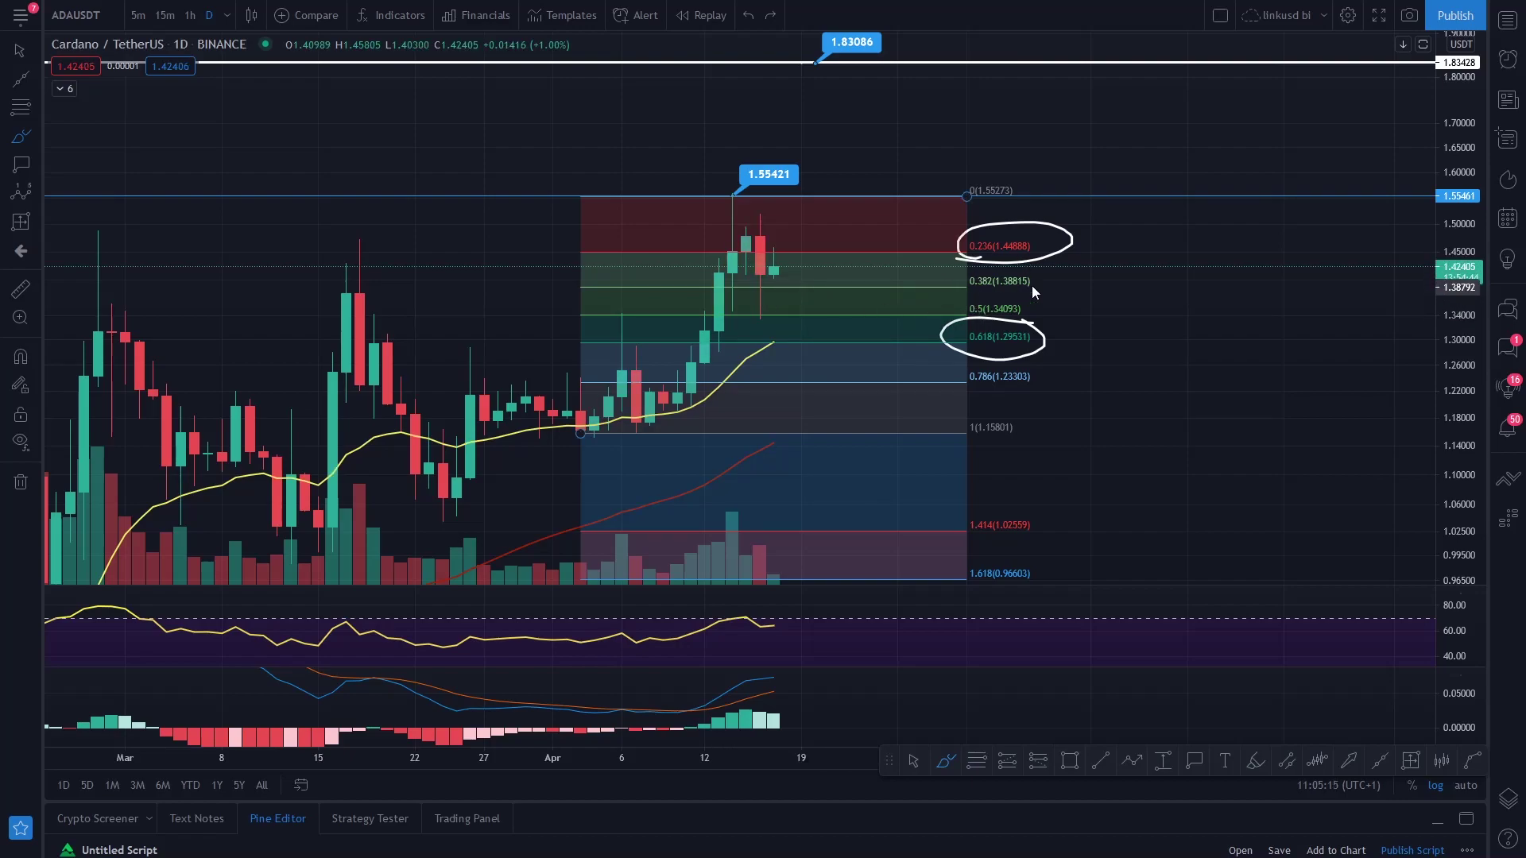
# - Sketch a projected rise from the last candle and measure the move up to about 1.449
pyautogui.click(35, 139)
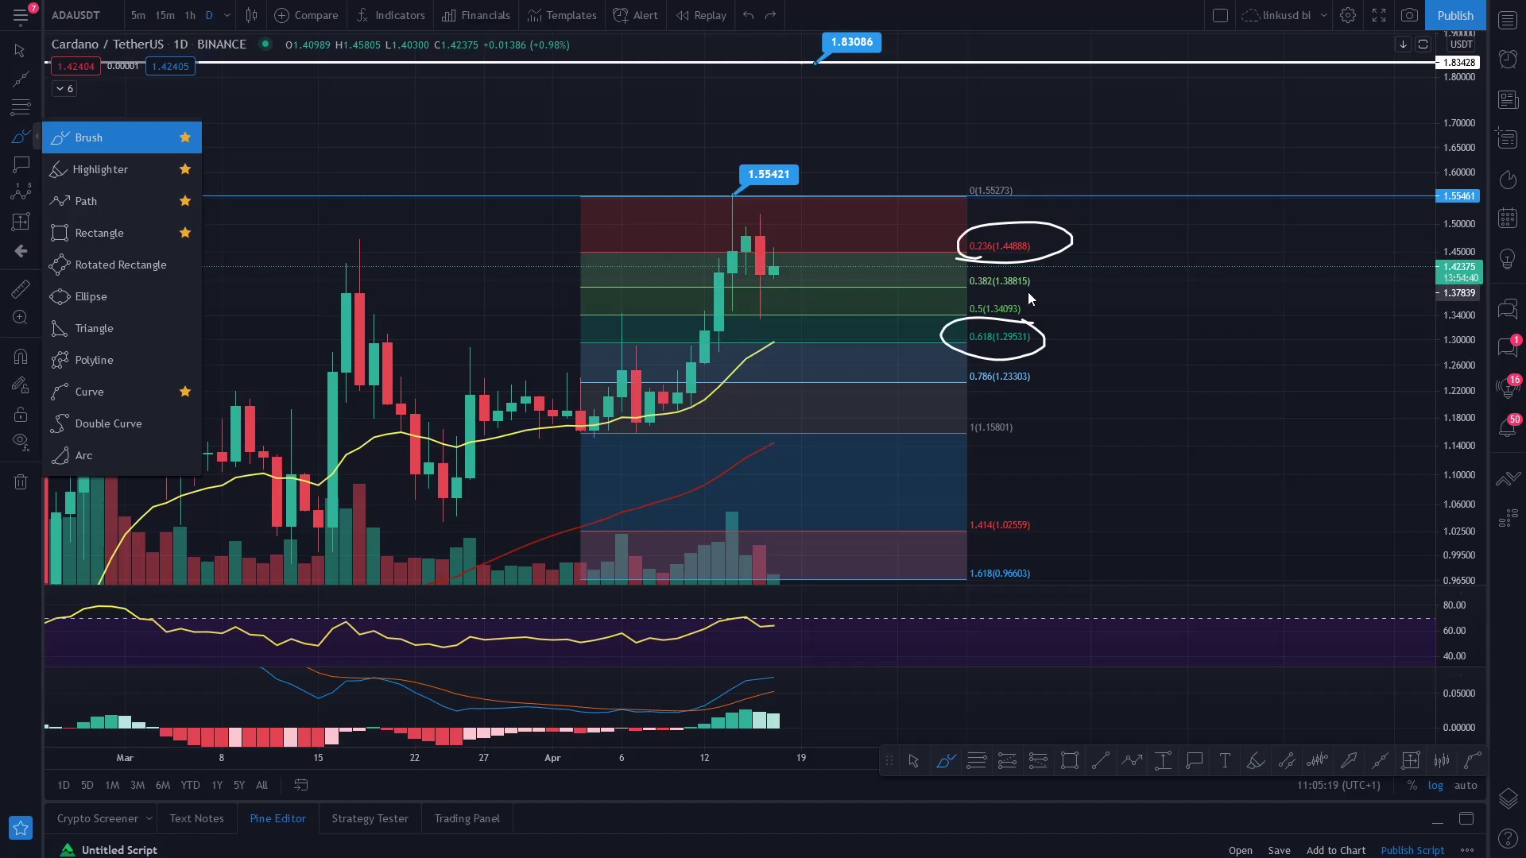
pyautogui.moveTo(775, 280); pyautogui.dragTo(814, 252)
pyautogui.click(21, 288)
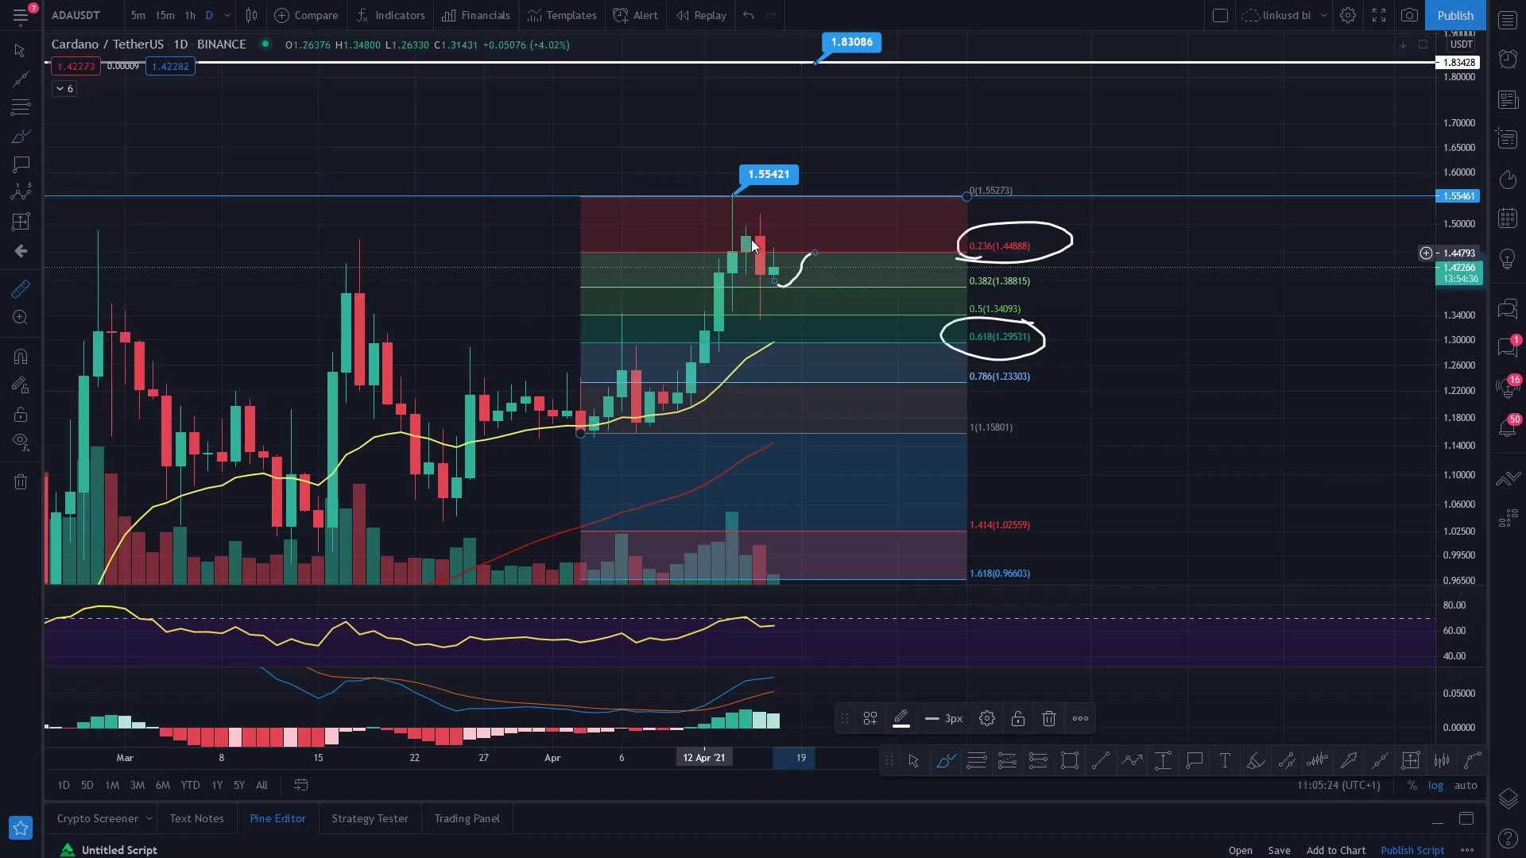
pyautogui.click(780, 285)
pyautogui.click(817, 251)
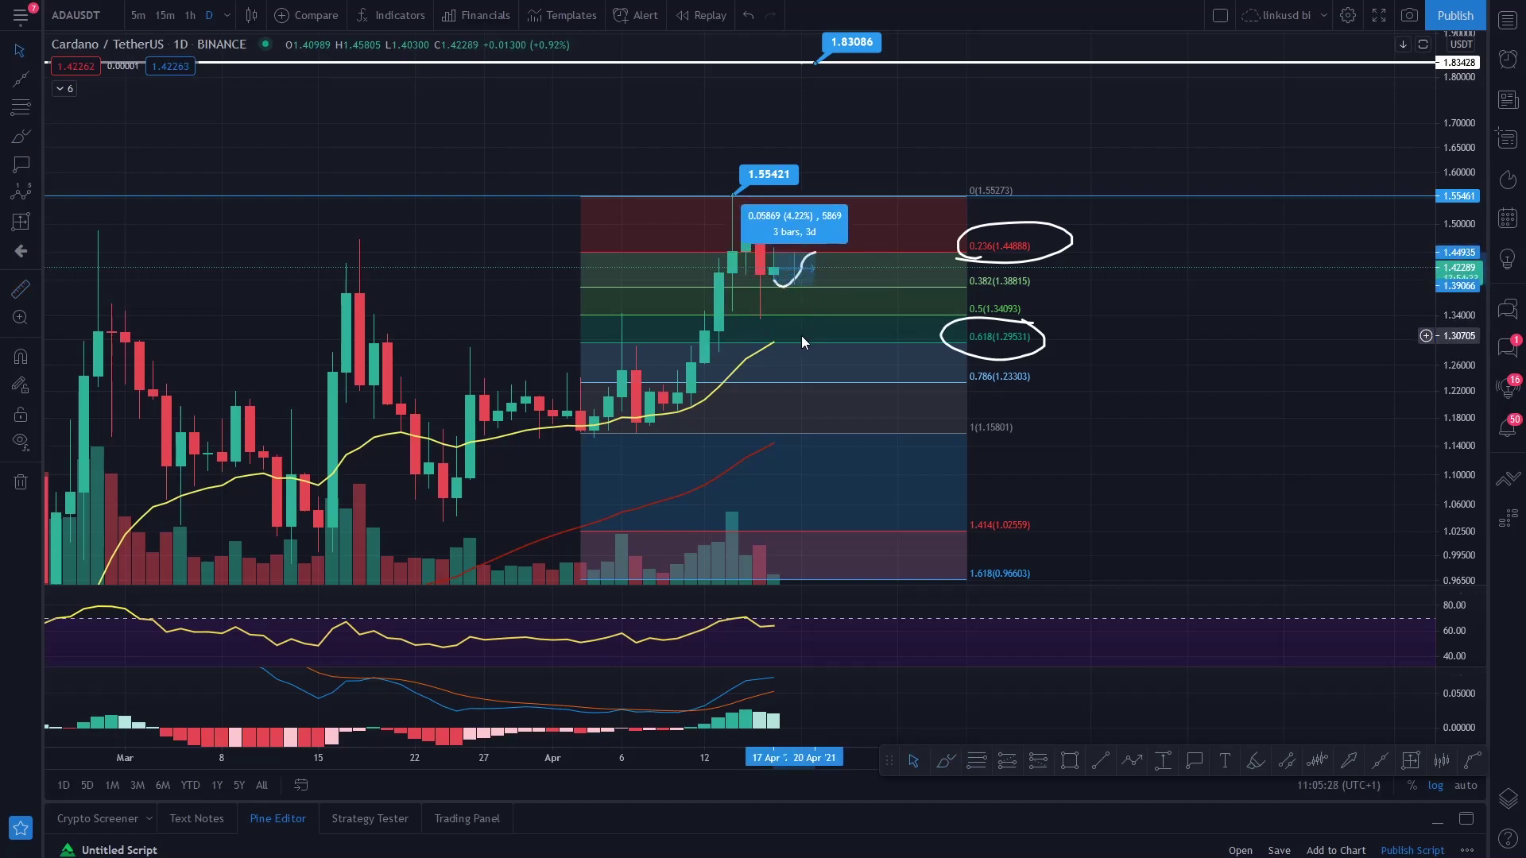
pyautogui.click(1151, 370)
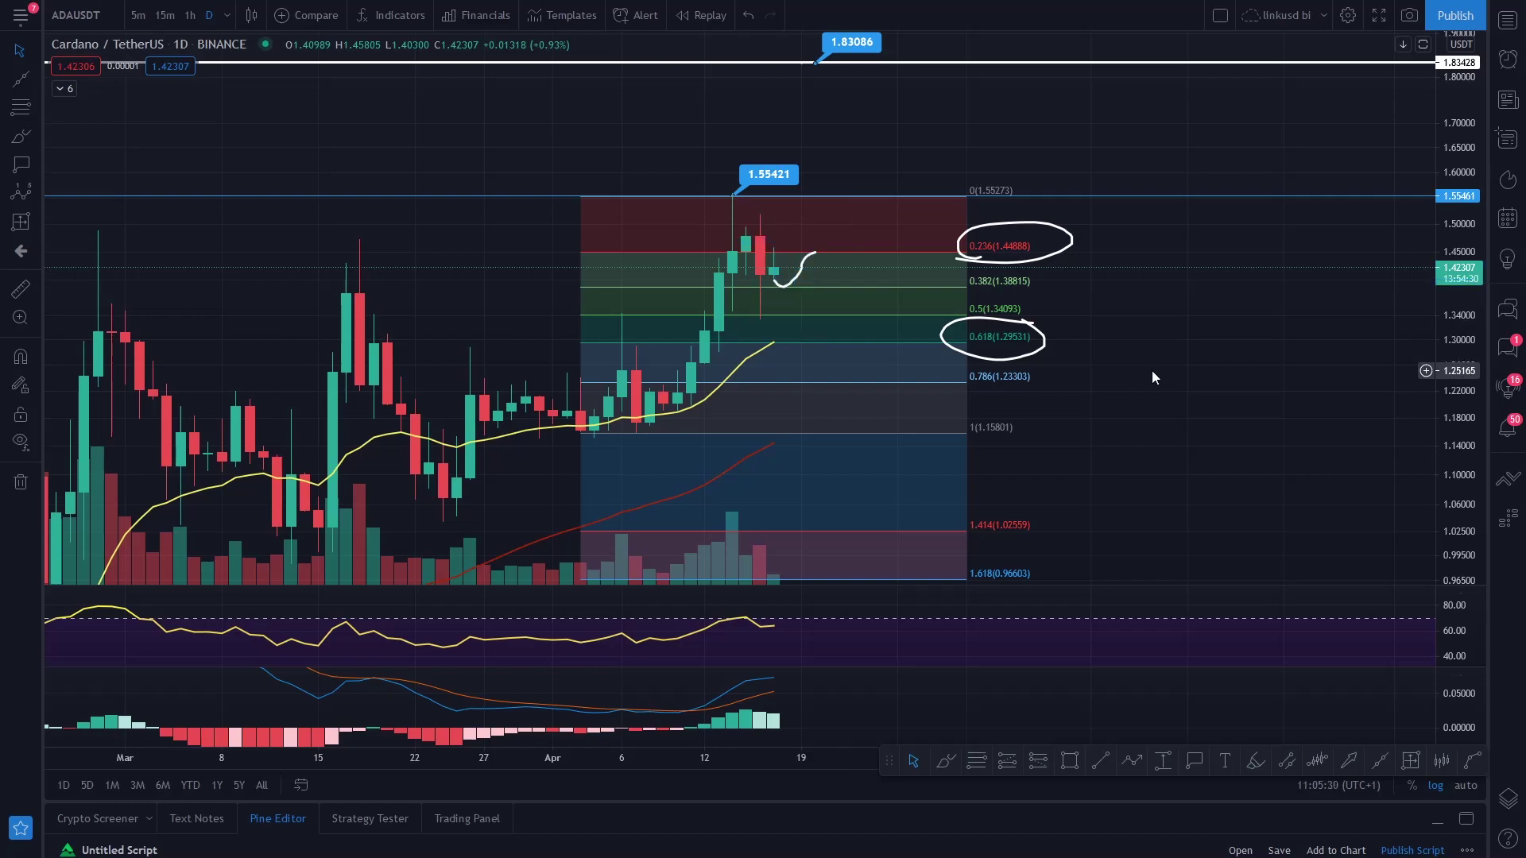
# - Delete the freehand curves beside the last candles, undoing the extra price-path sketch
pyautogui.click(797, 284)
pyautogui.press('Delete')
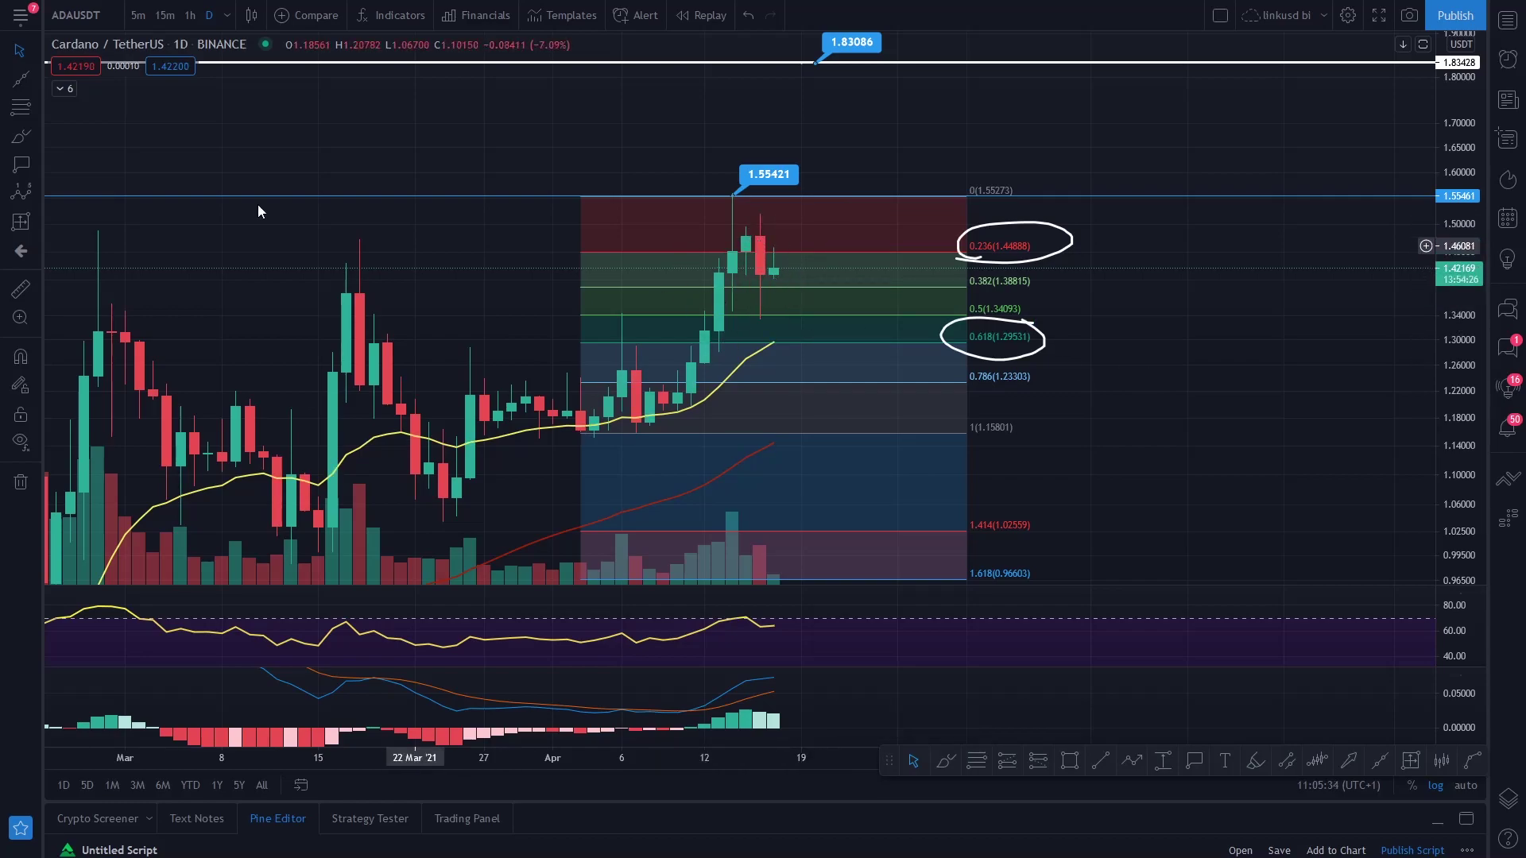
pyautogui.click(21, 136)
pyautogui.moveTo(771, 254)
pyautogui.mouseDown()
pyautogui.moveTo(786, 284)
pyautogui.moveTo(813, 286)
pyautogui.moveTo(914, 159)
pyautogui.moveTo(887, 141)
pyautogui.mouseUp()
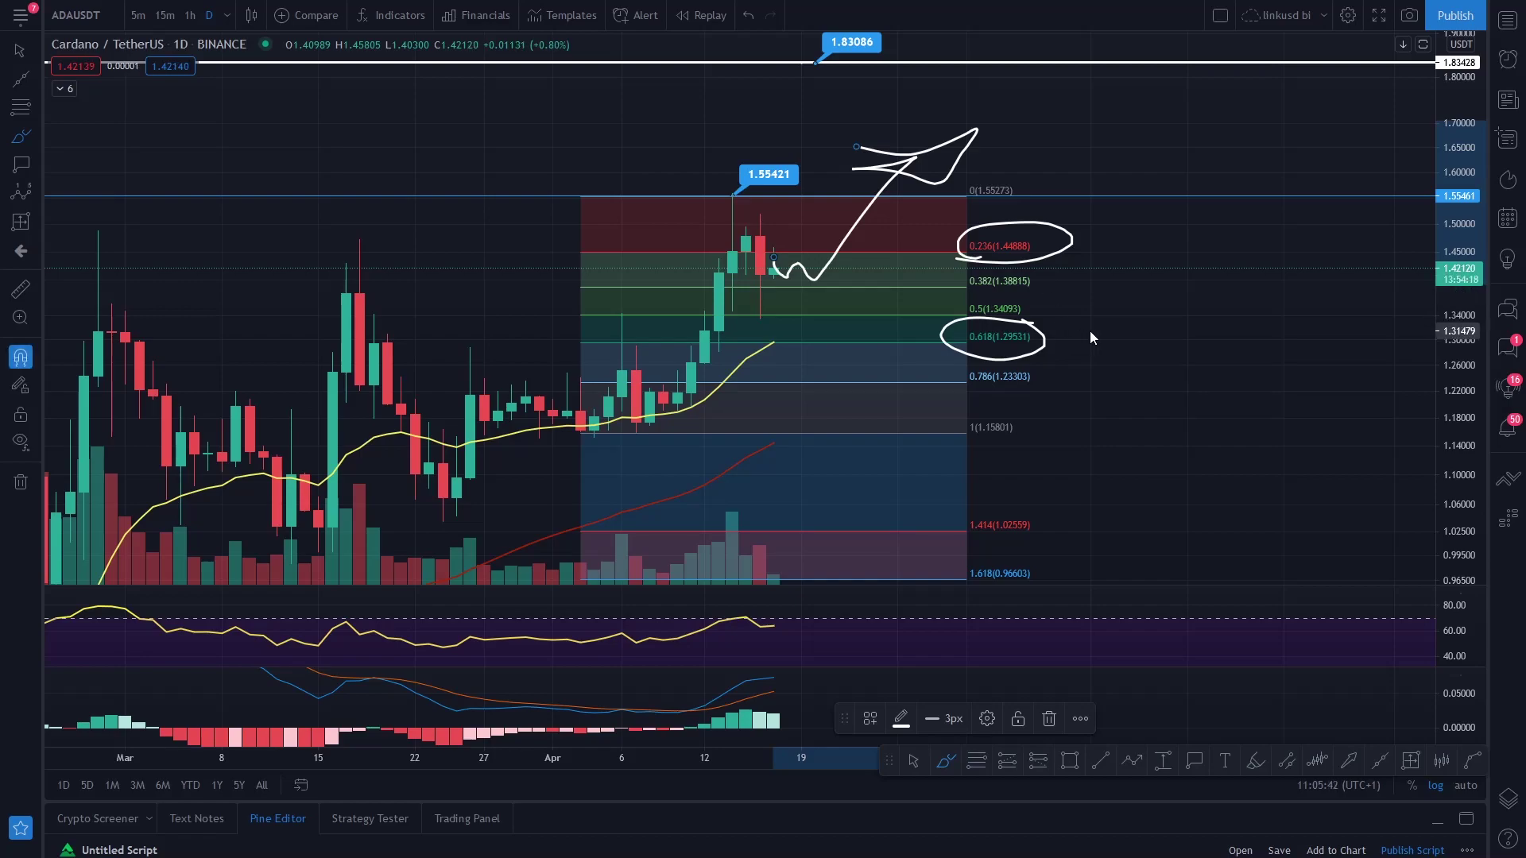
pyautogui.hotkey('ctrl', 'z')
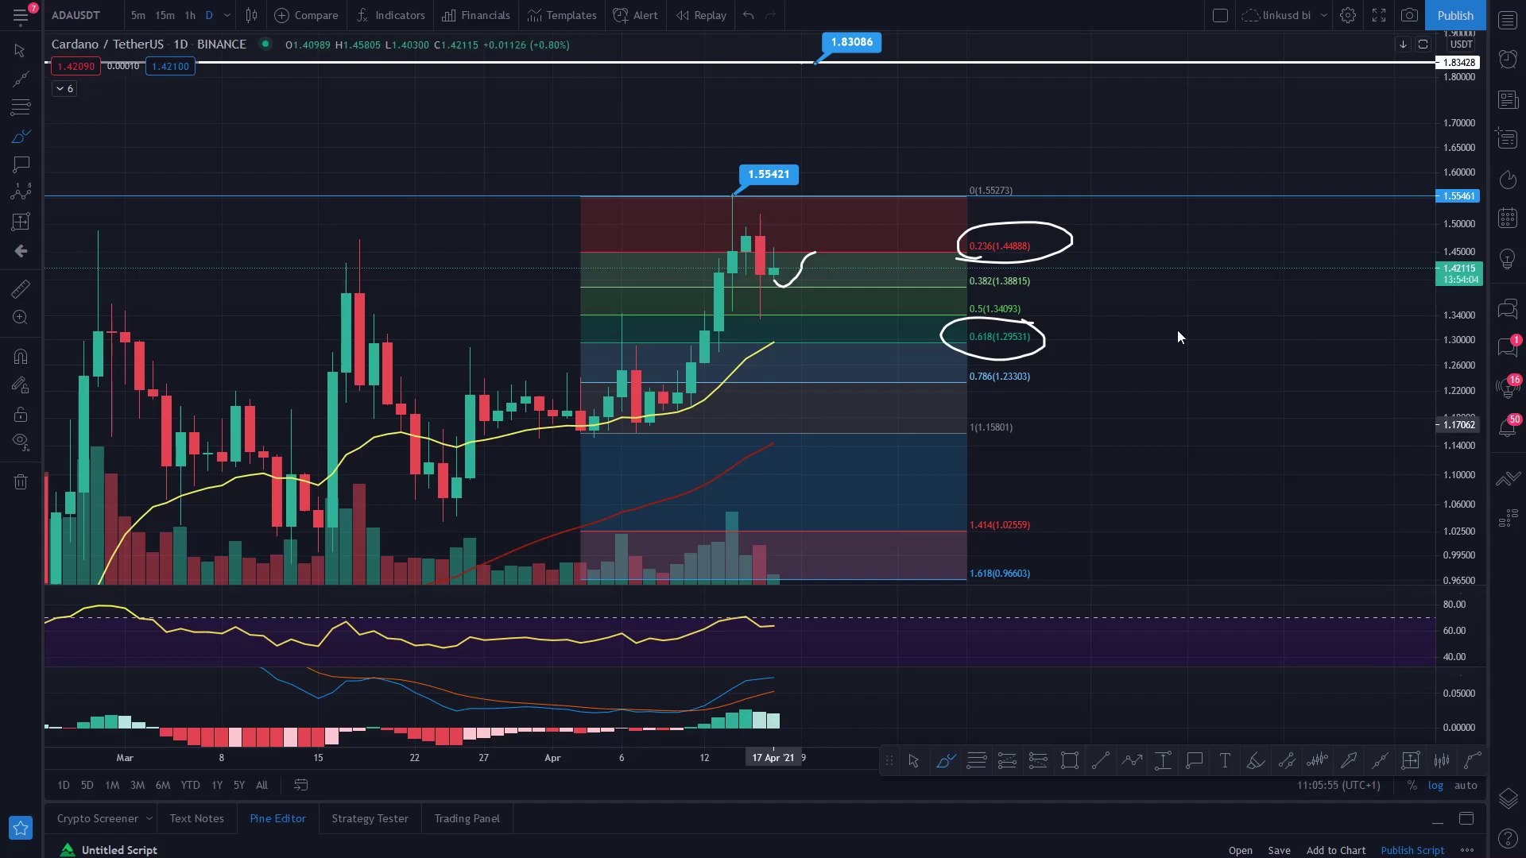
pyautogui.click(804, 273)
pyautogui.press('Delete')
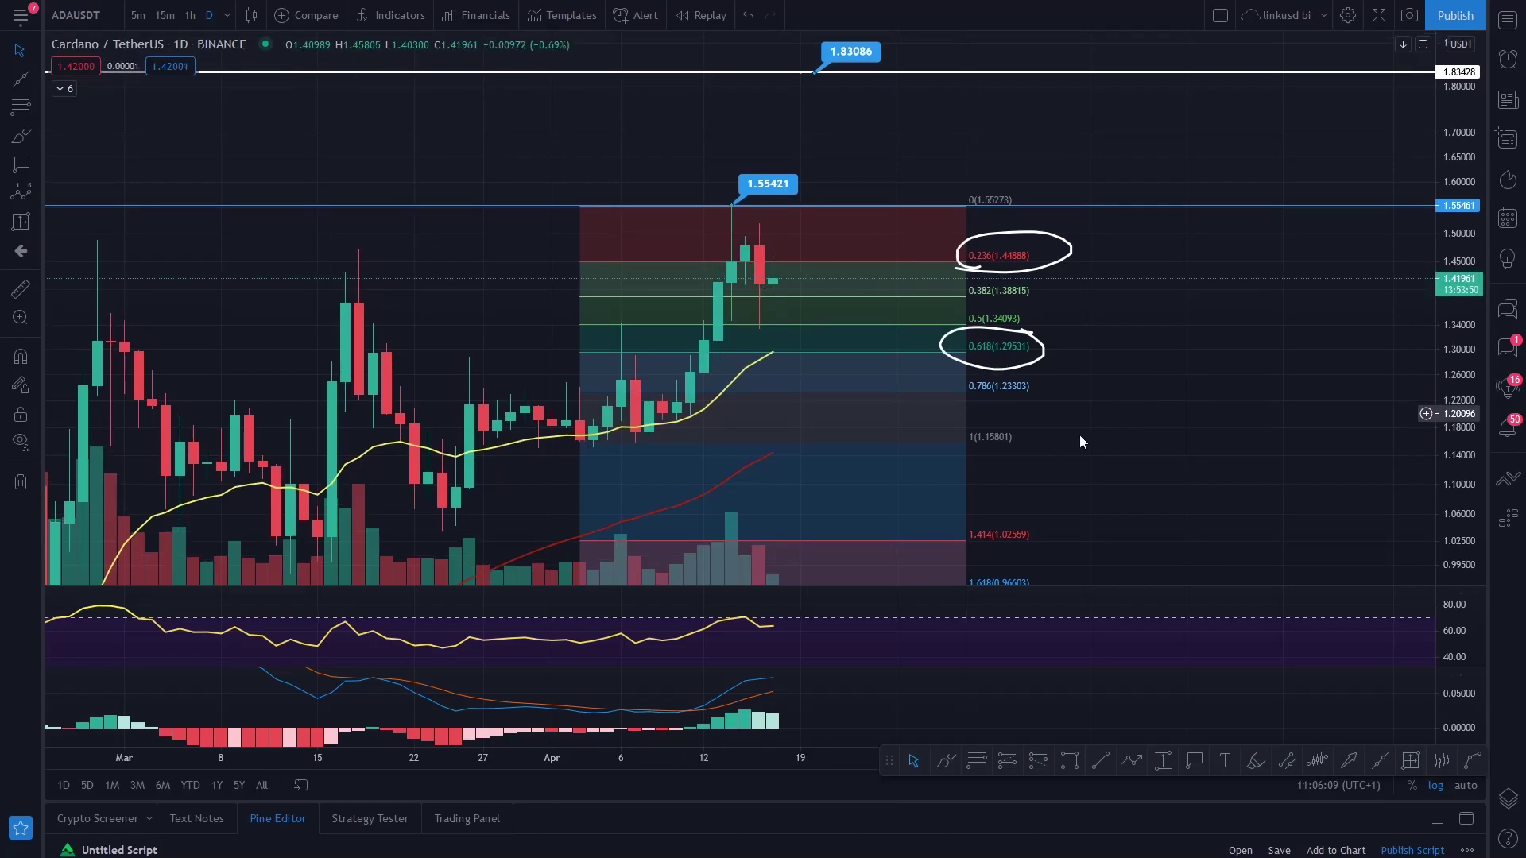
# - Compress the timeline to show more history and delete the circle around the 0.618 level
pyautogui.moveTo(493, 764); pyautogui.dragTo(902, 702)
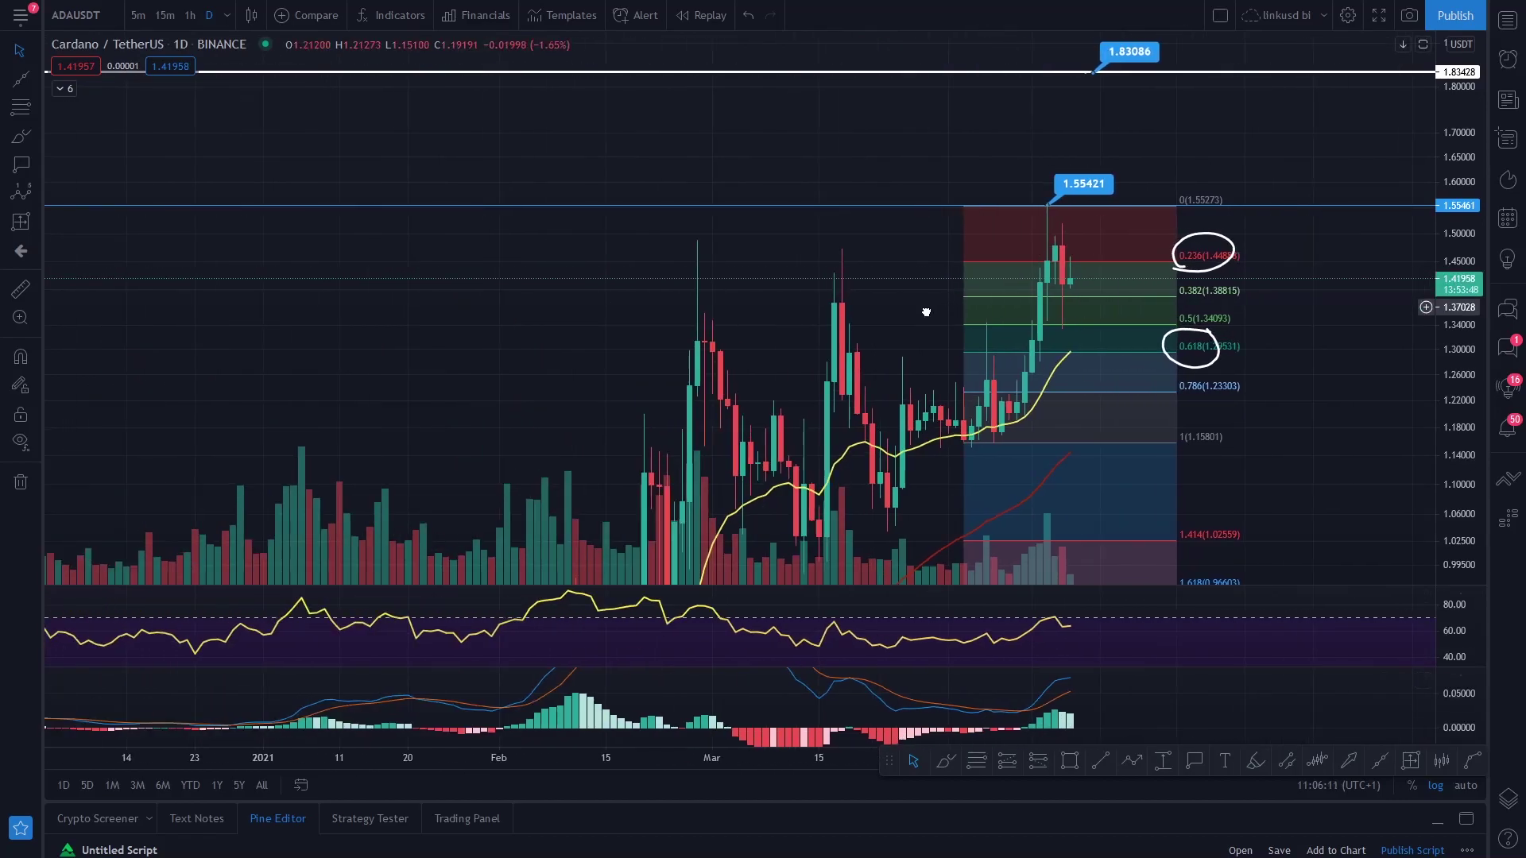
pyautogui.moveTo(933, 313); pyautogui.dragTo(750, 321)
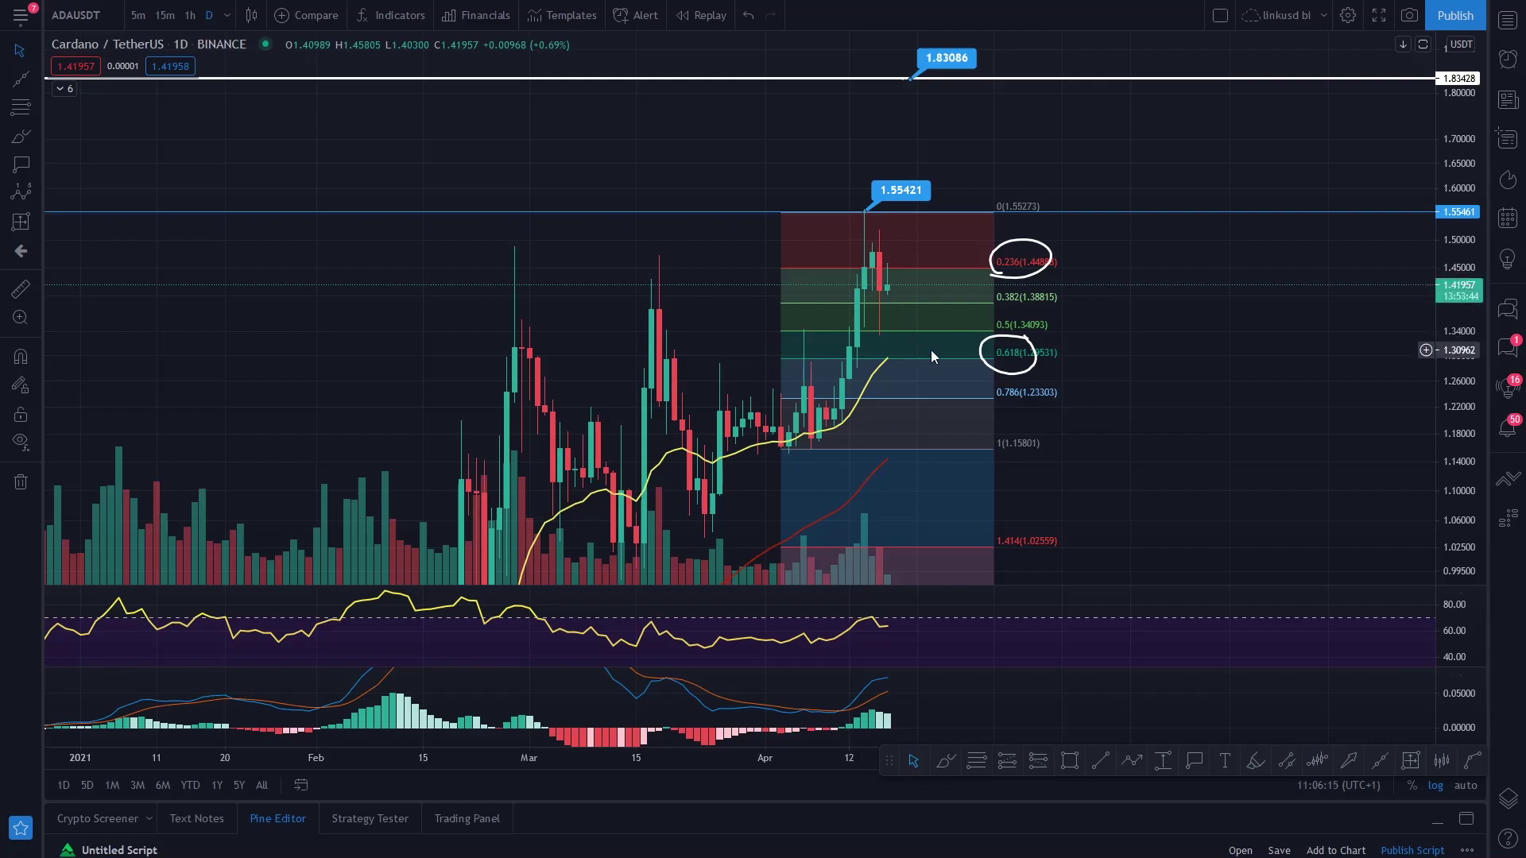
pyautogui.moveTo(937, 338); pyautogui.dragTo(913, 340)
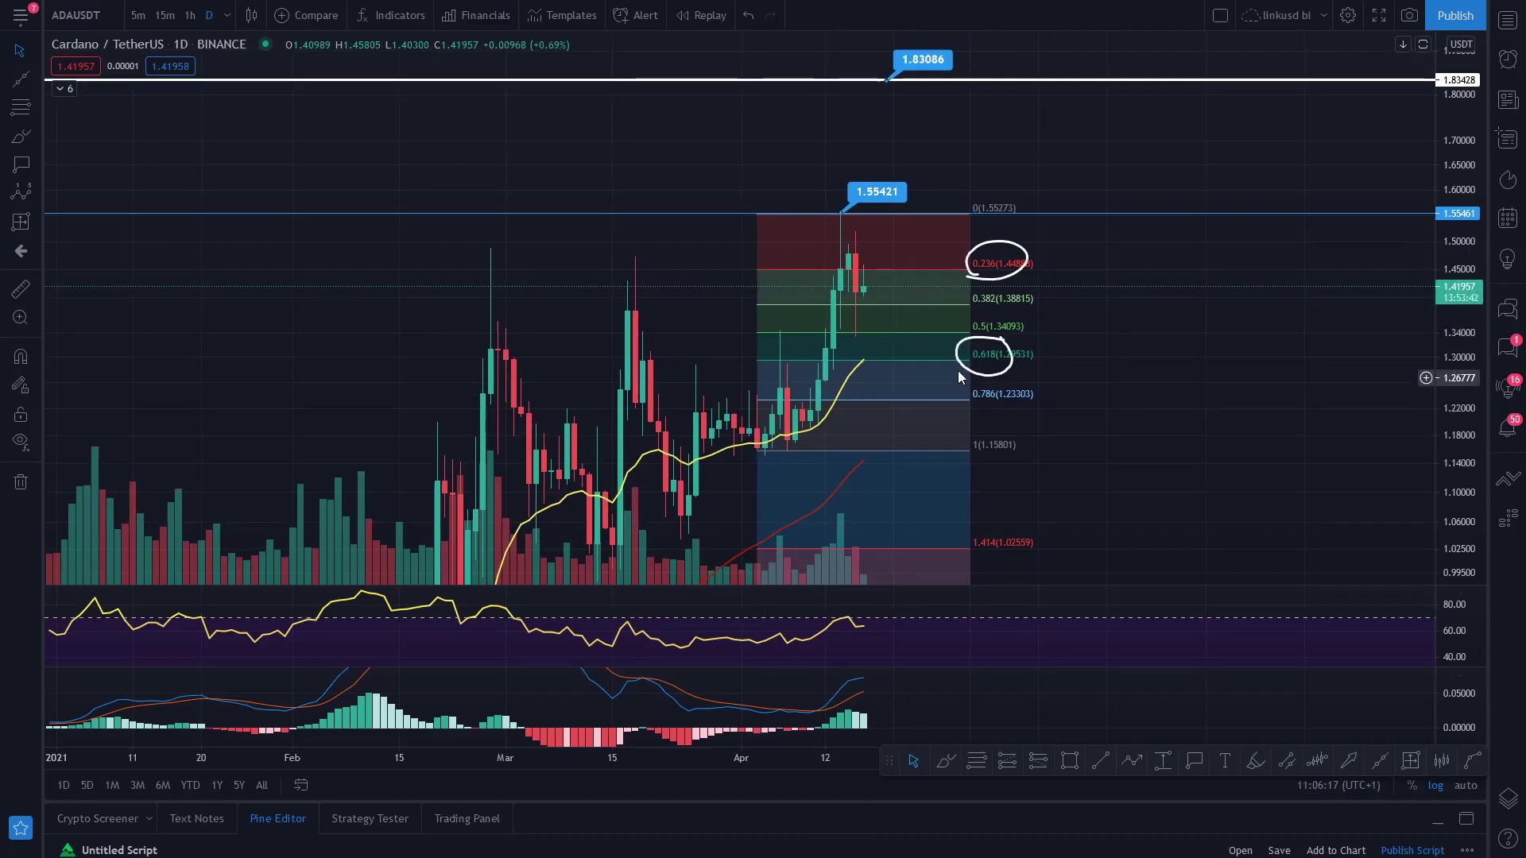
pyautogui.click(1006, 375)
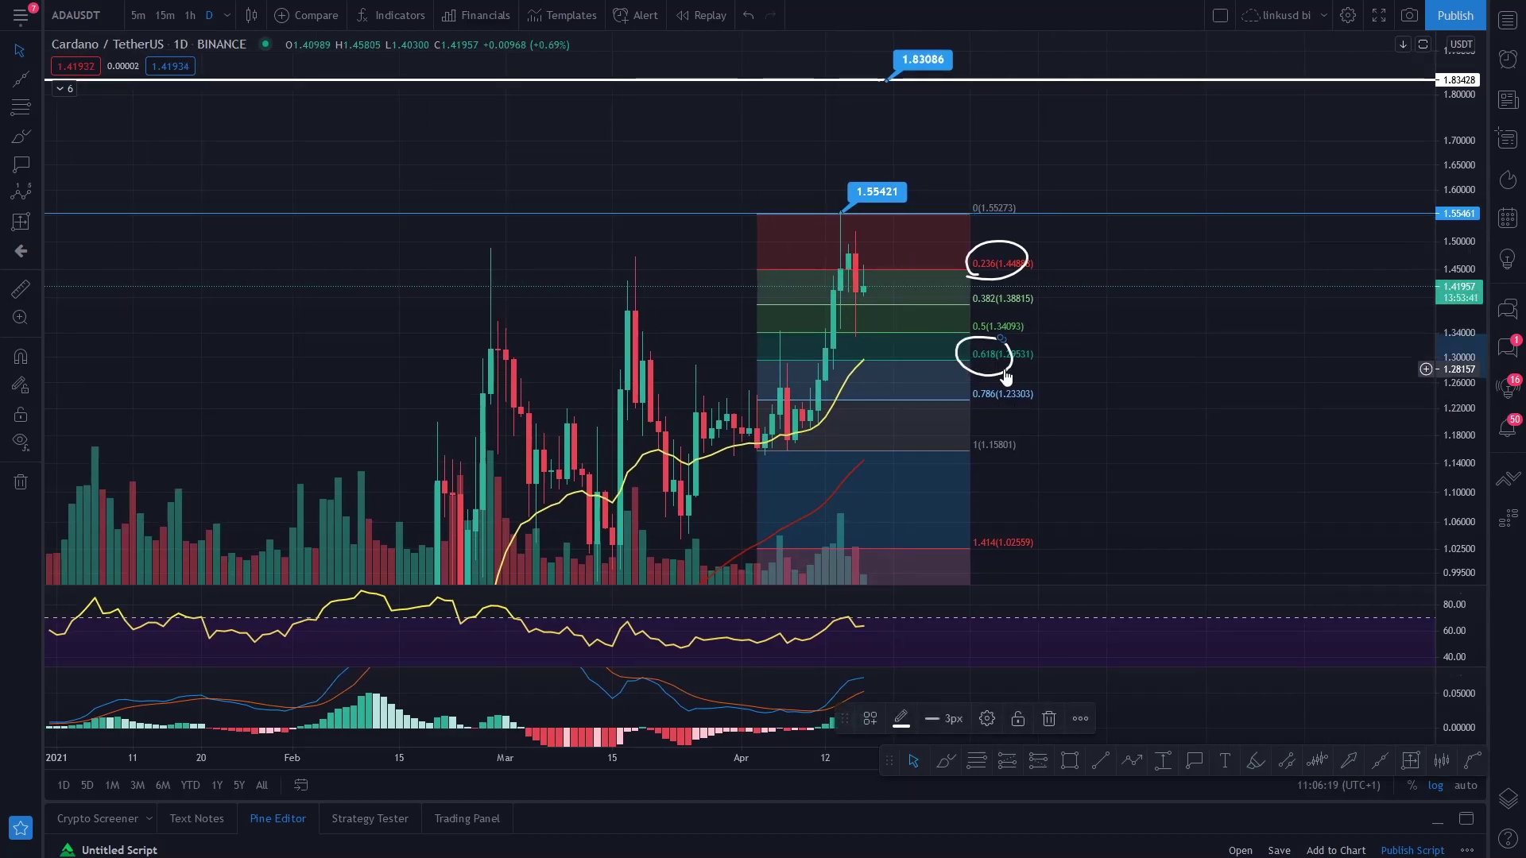
pyautogui.press('Delete')
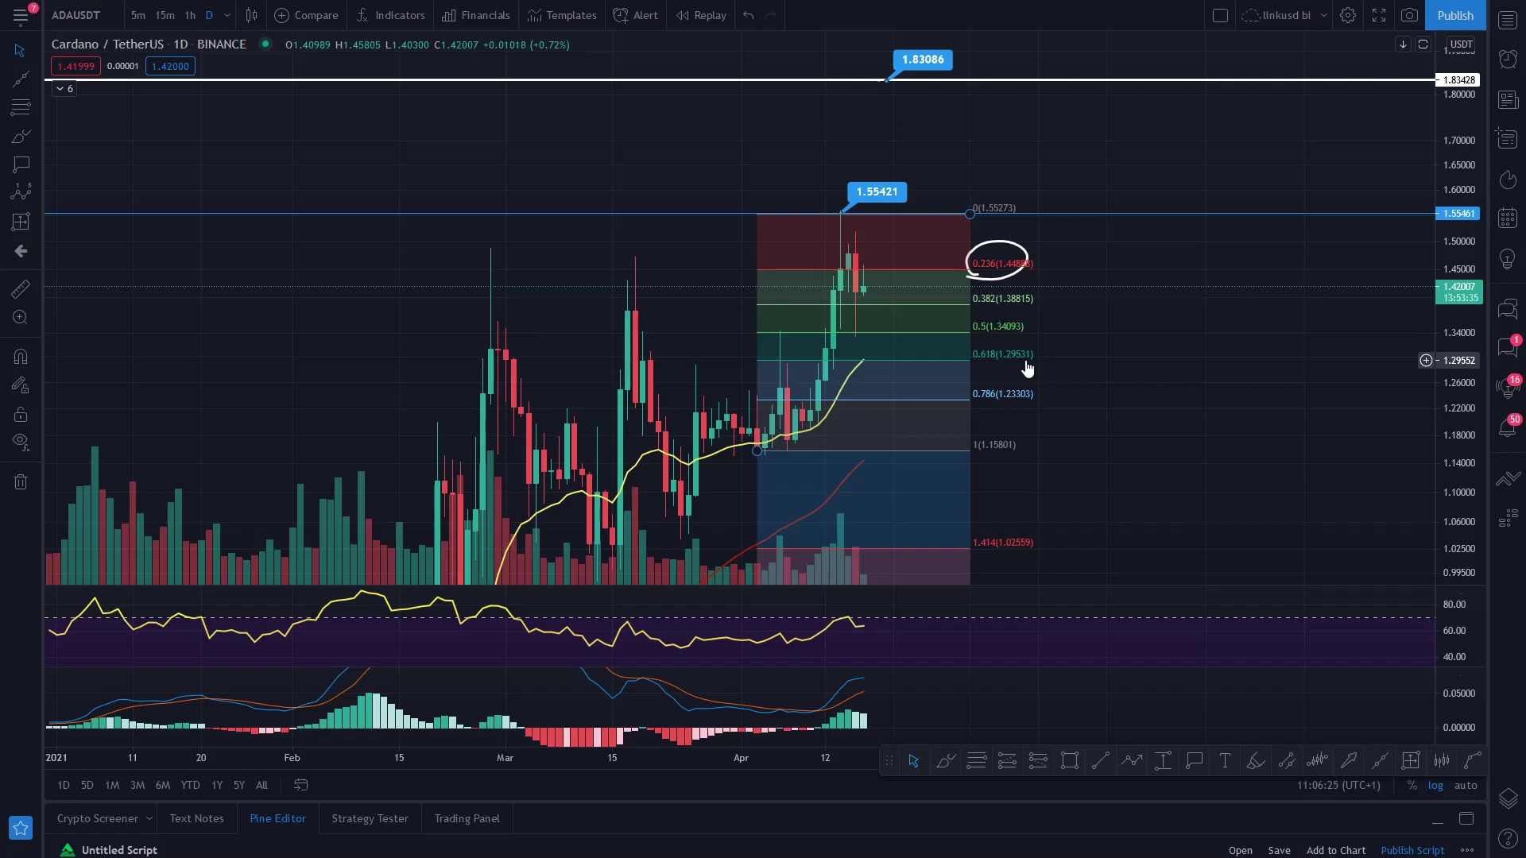
# - Reframe the chart around the Fibonacci zone with the 1.83 target line in view
pyautogui.moveTo(797, 255); pyautogui.dragTo(755, 194)
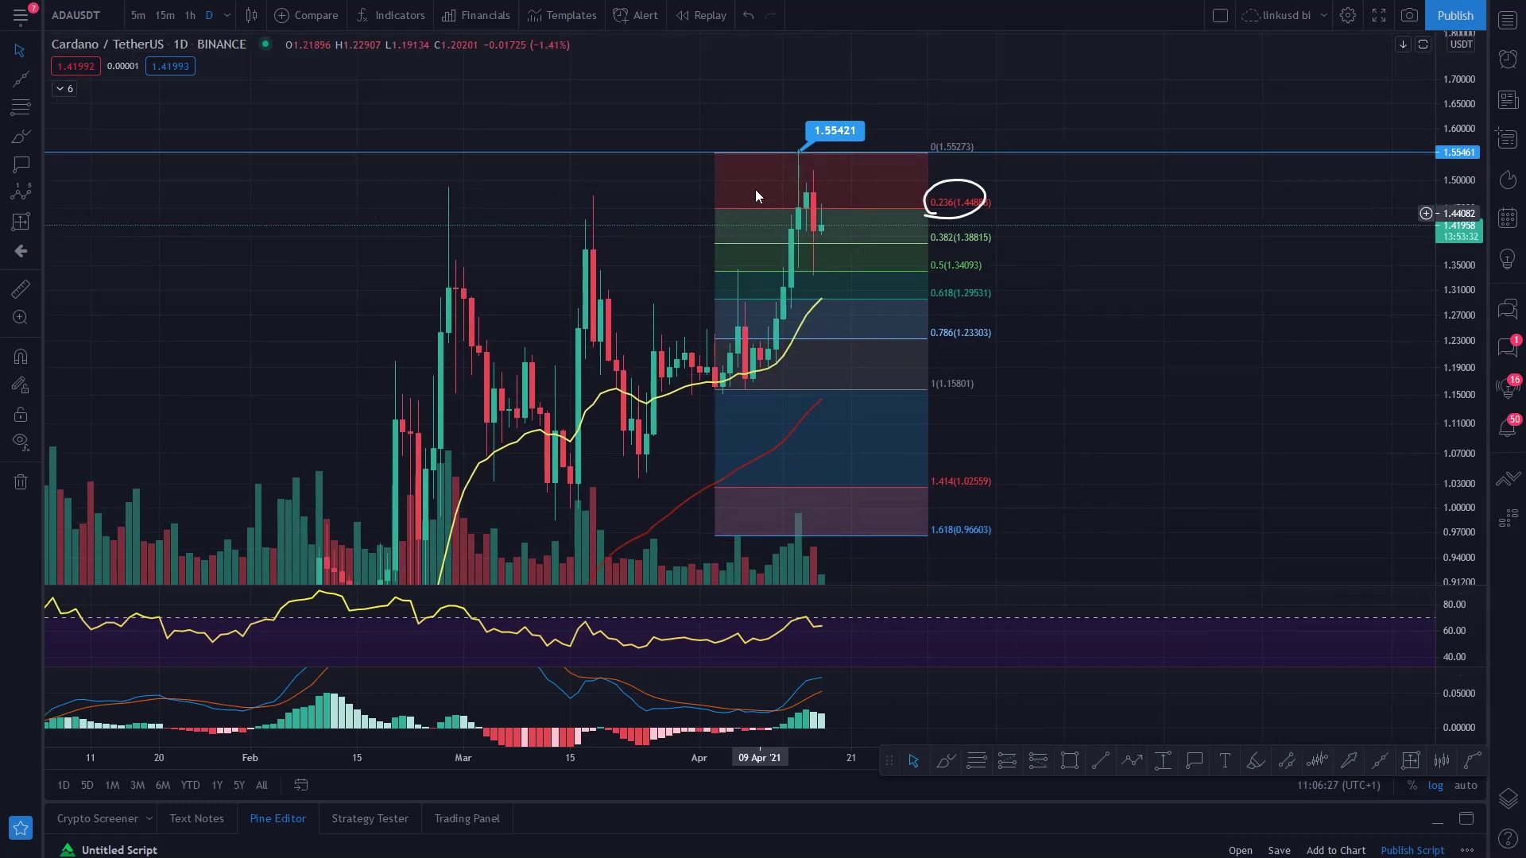
pyautogui.hscroll(-5, 756, 194)
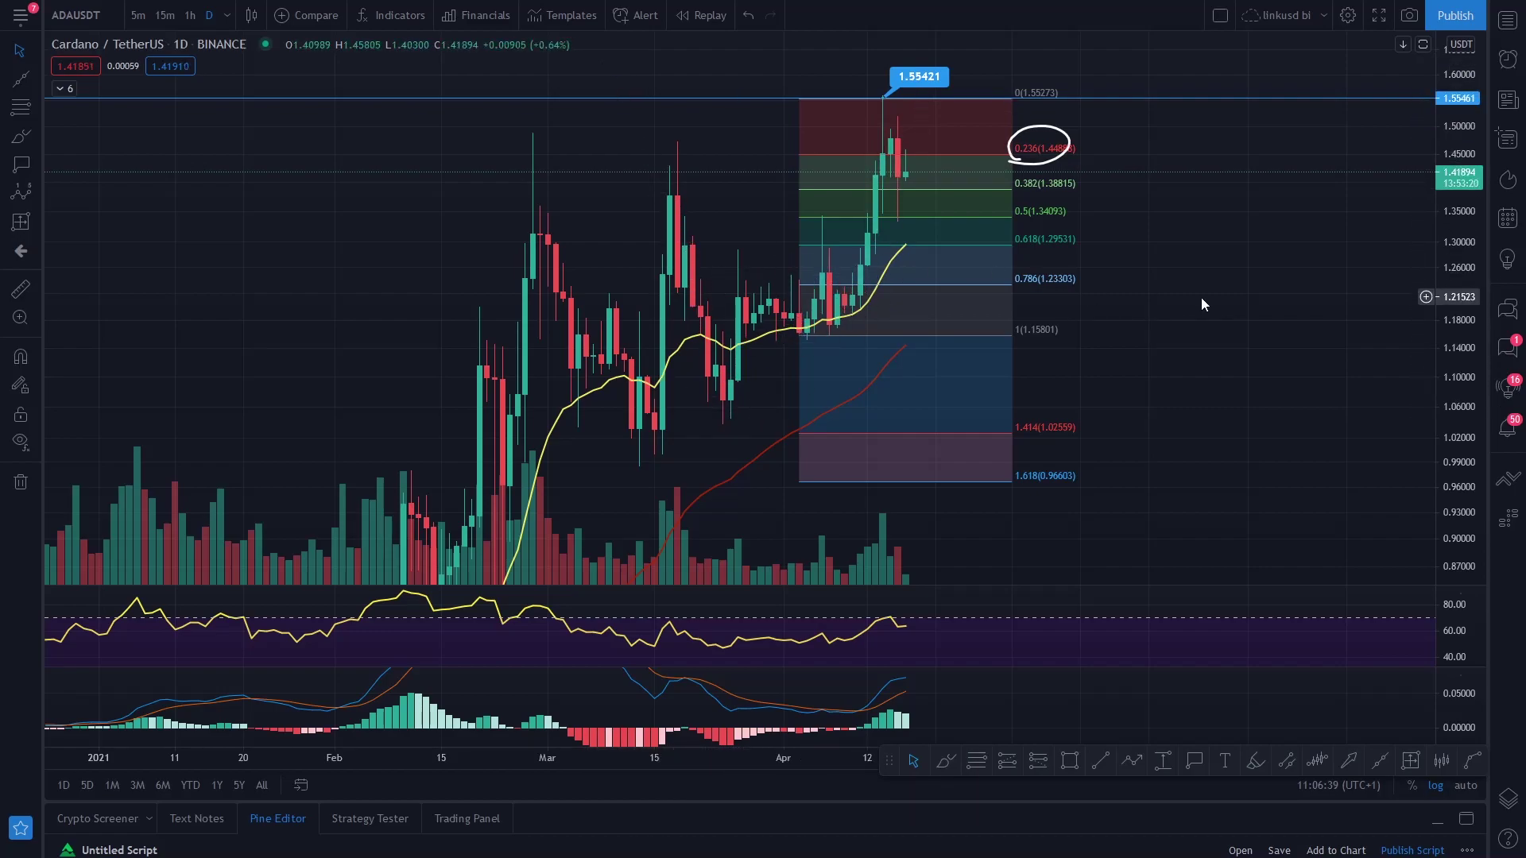
pyautogui.moveTo(731, 321); pyautogui.dragTo(708, 342)
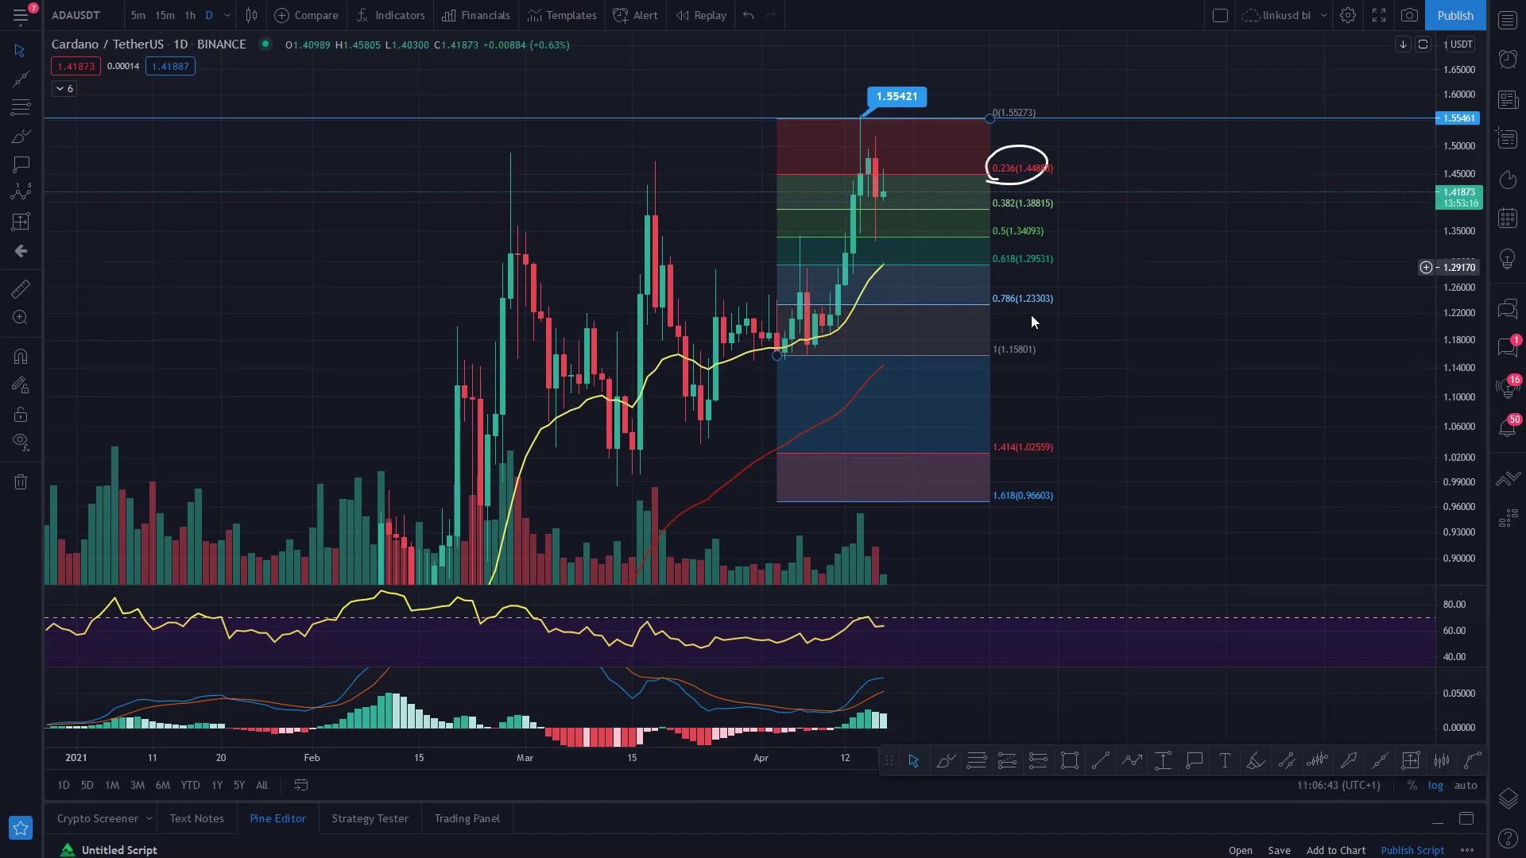
pyautogui.moveTo(878, 299); pyautogui.dragTo(813, 345)
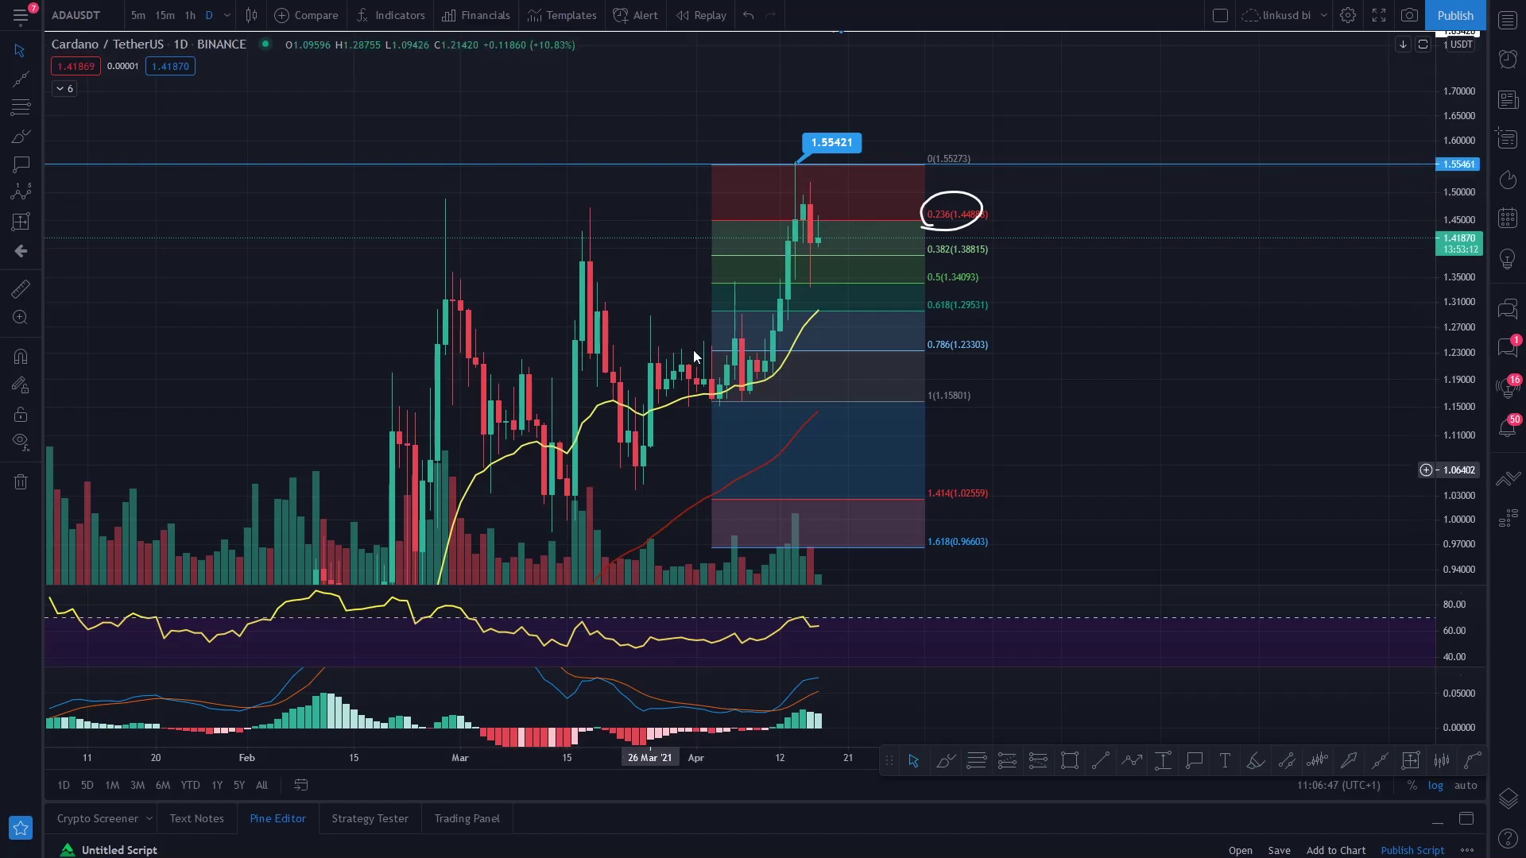
pyautogui.moveTo(902, 483); pyautogui.dragTo(924, 406)
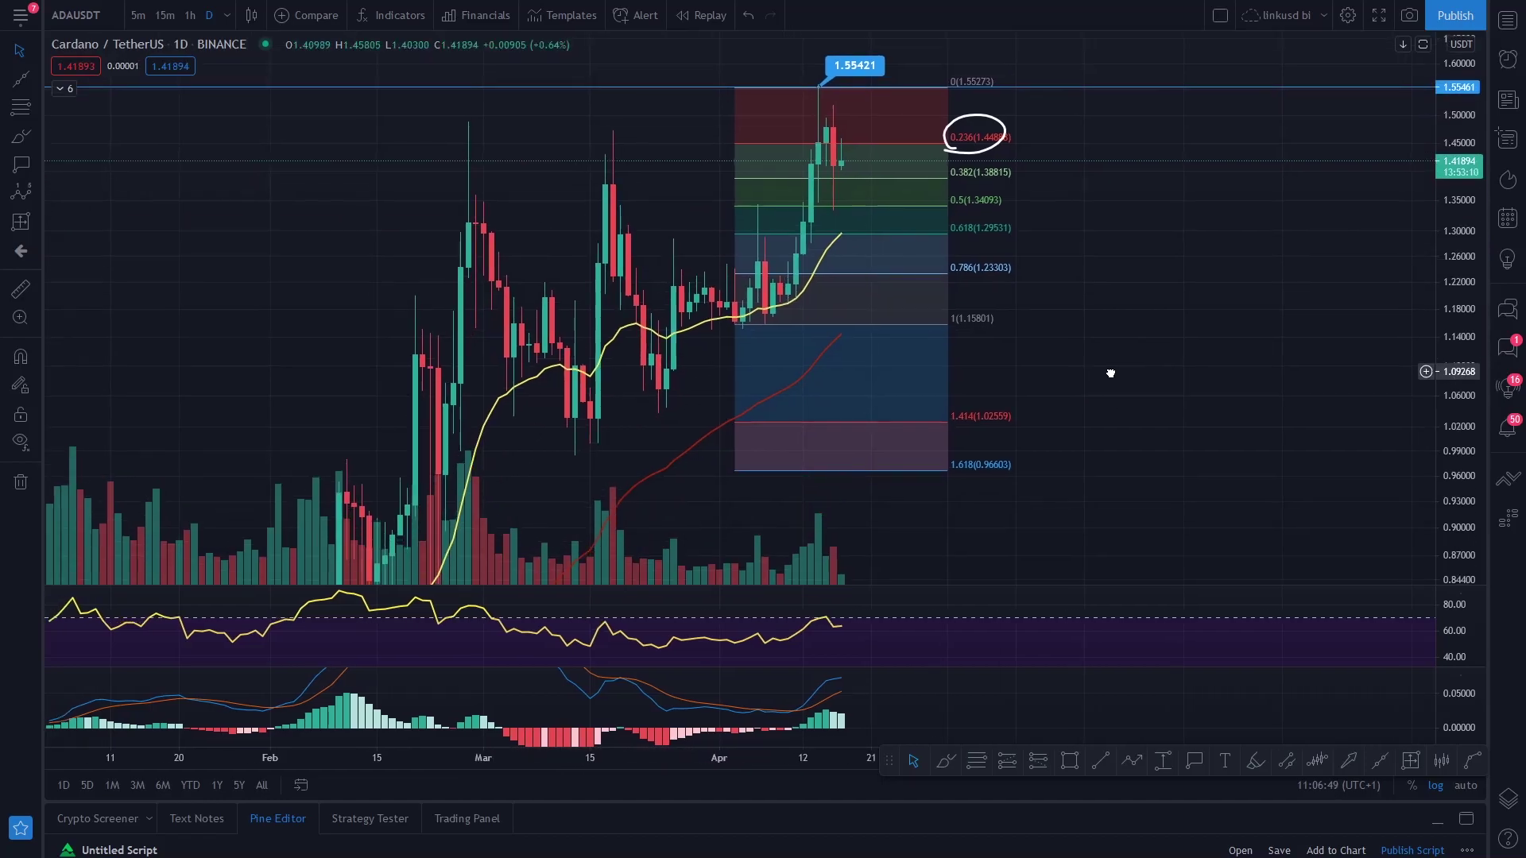
pyautogui.moveTo(843, 304); pyautogui.dragTo(780, 321)
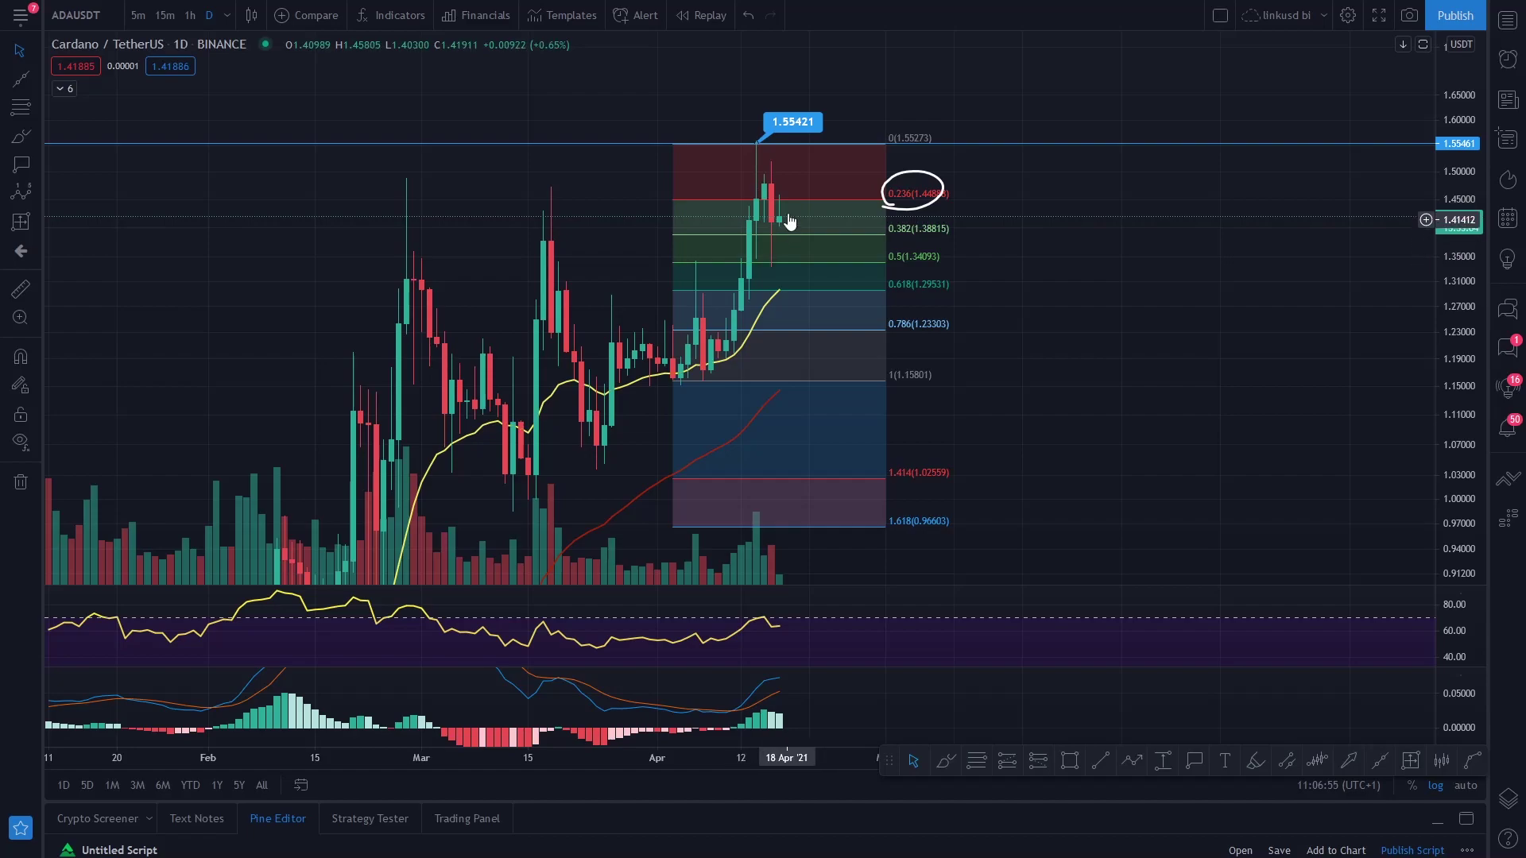
pyautogui.moveTo(1085, 293); pyautogui.dragTo(1056, 351)
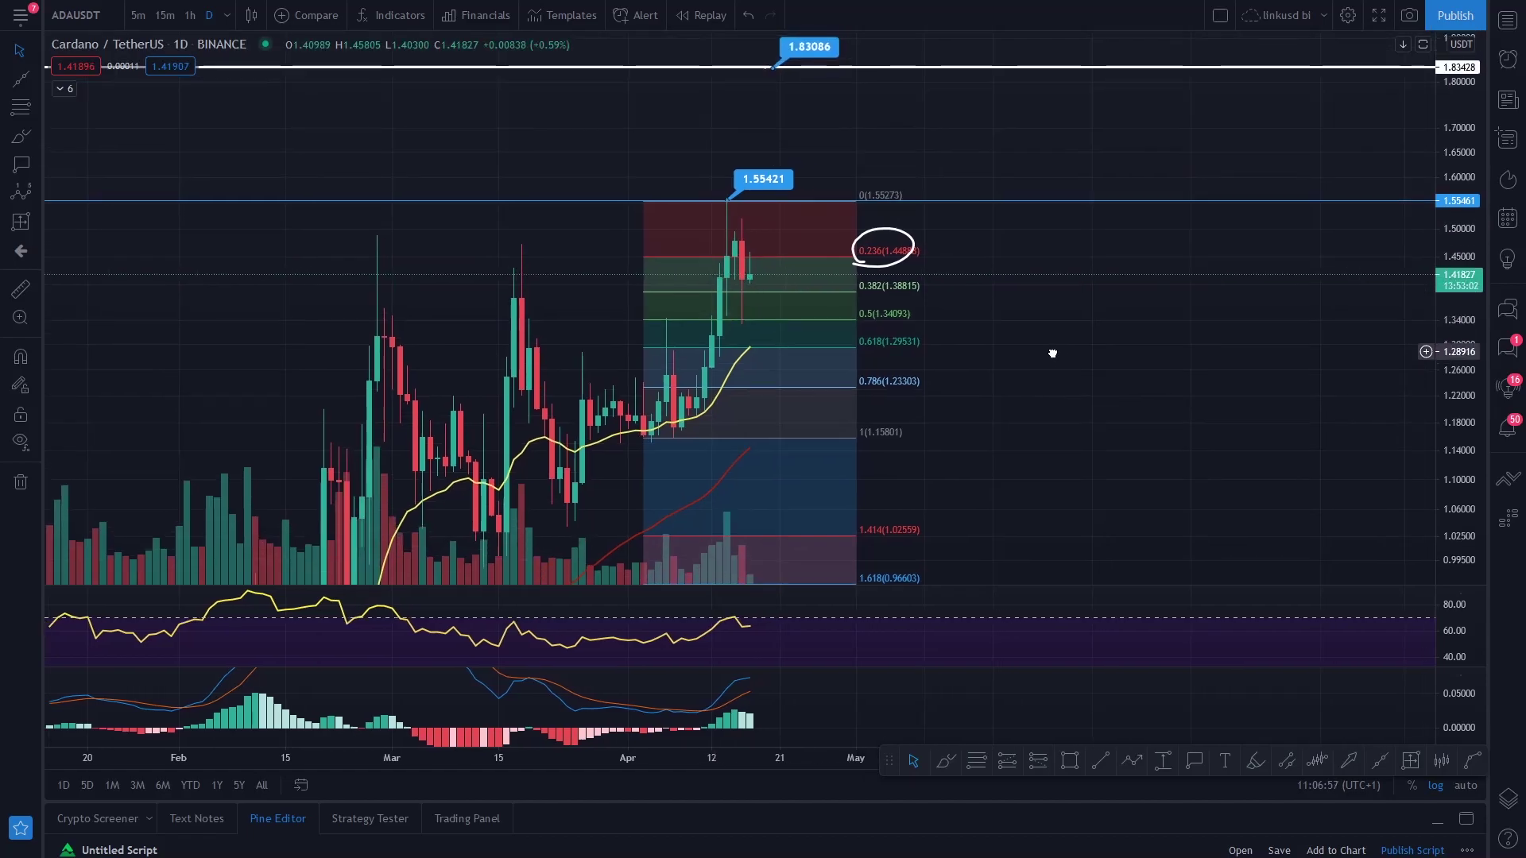
# - Delete the circle around the 0.236 Fibonacci level
pyautogui.moveTo(852, 127); pyautogui.dragTo(851, 156)
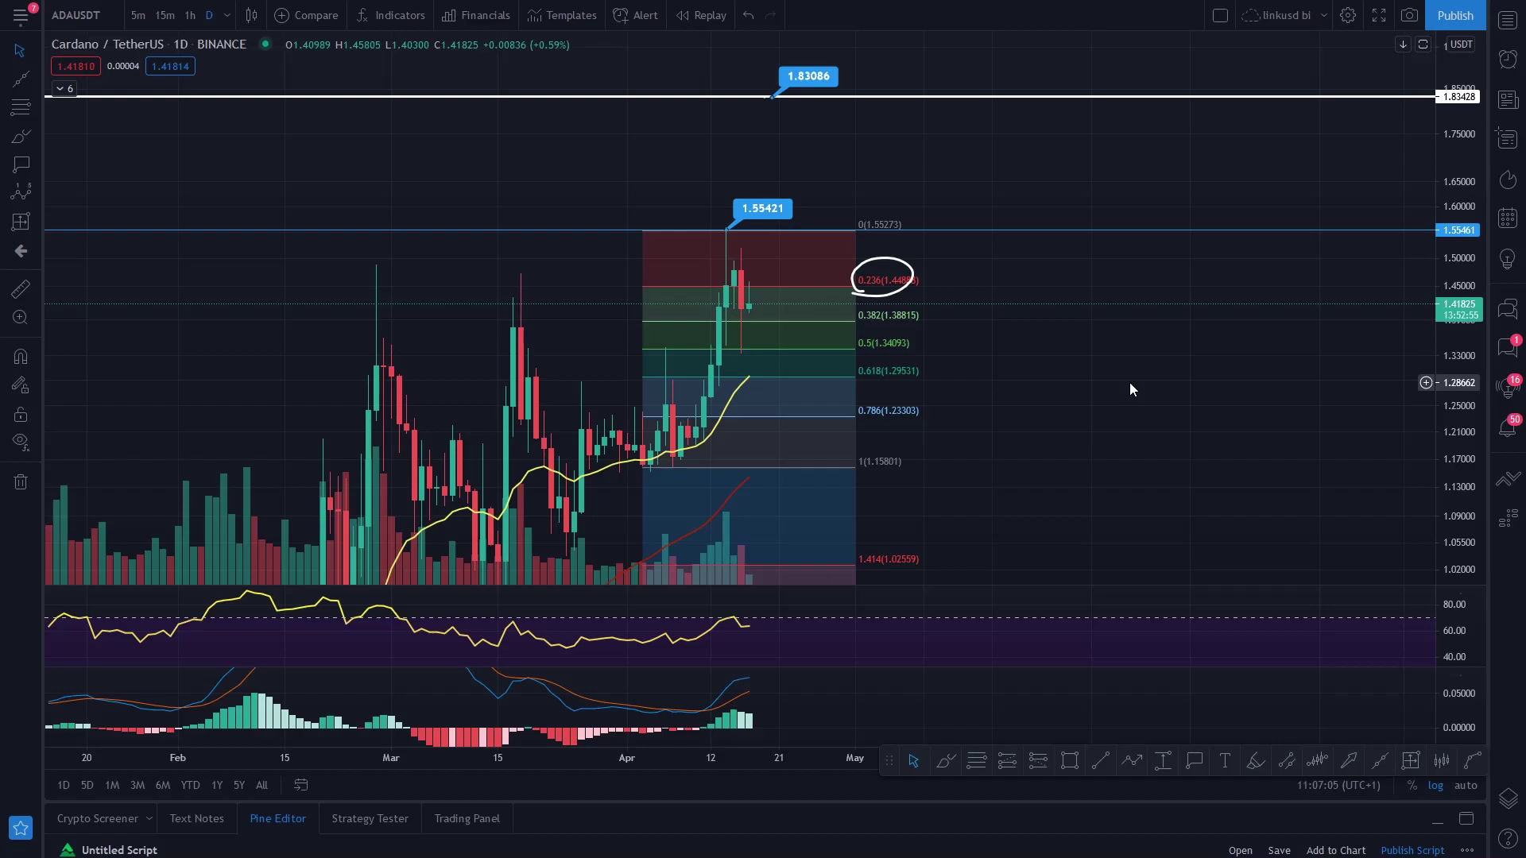
pyautogui.click(879, 299)
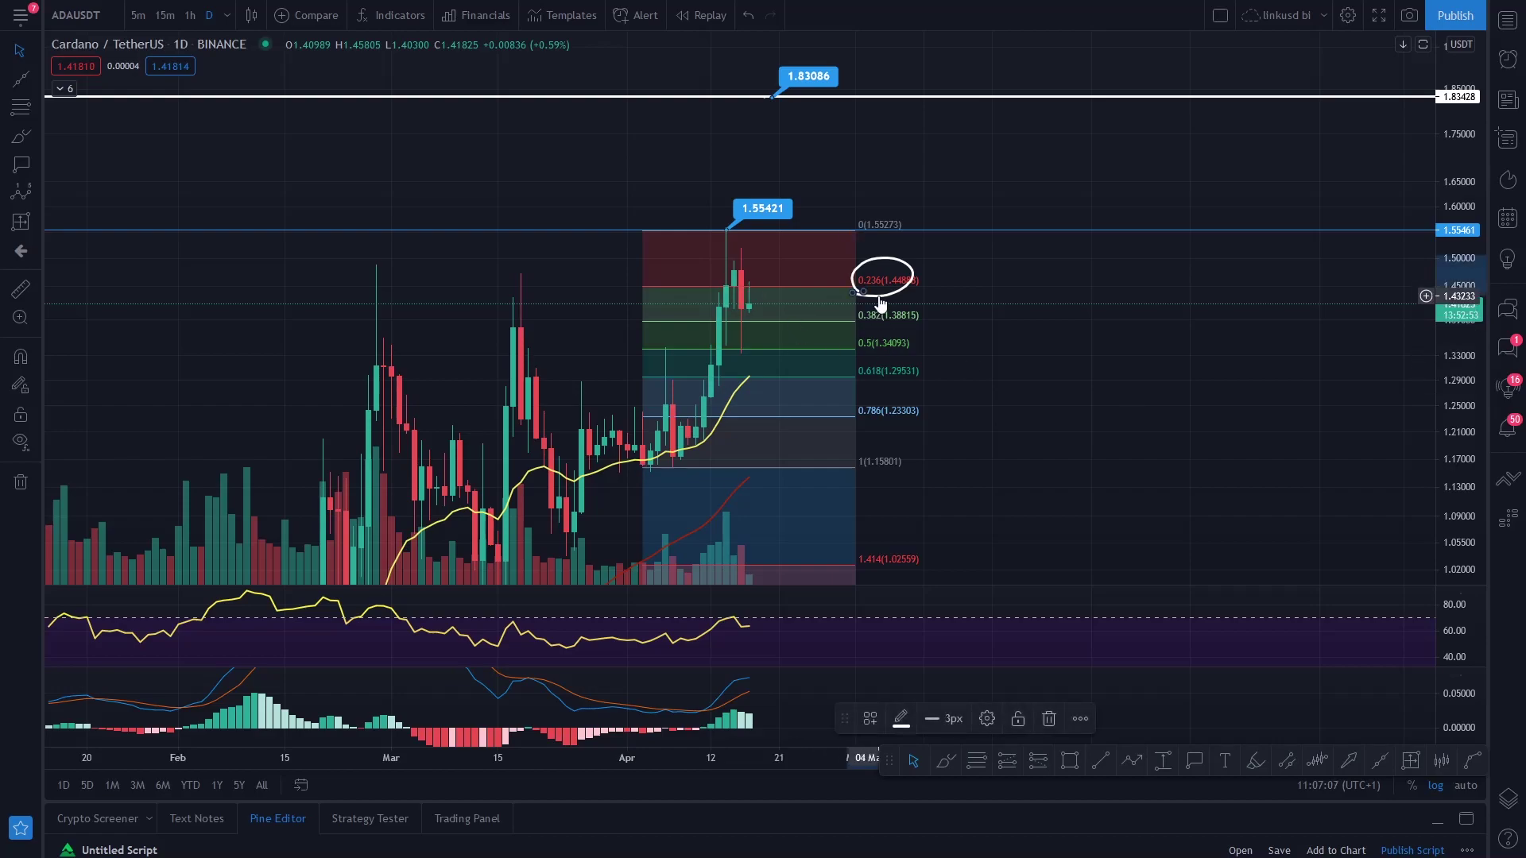
pyautogui.press('Delete')
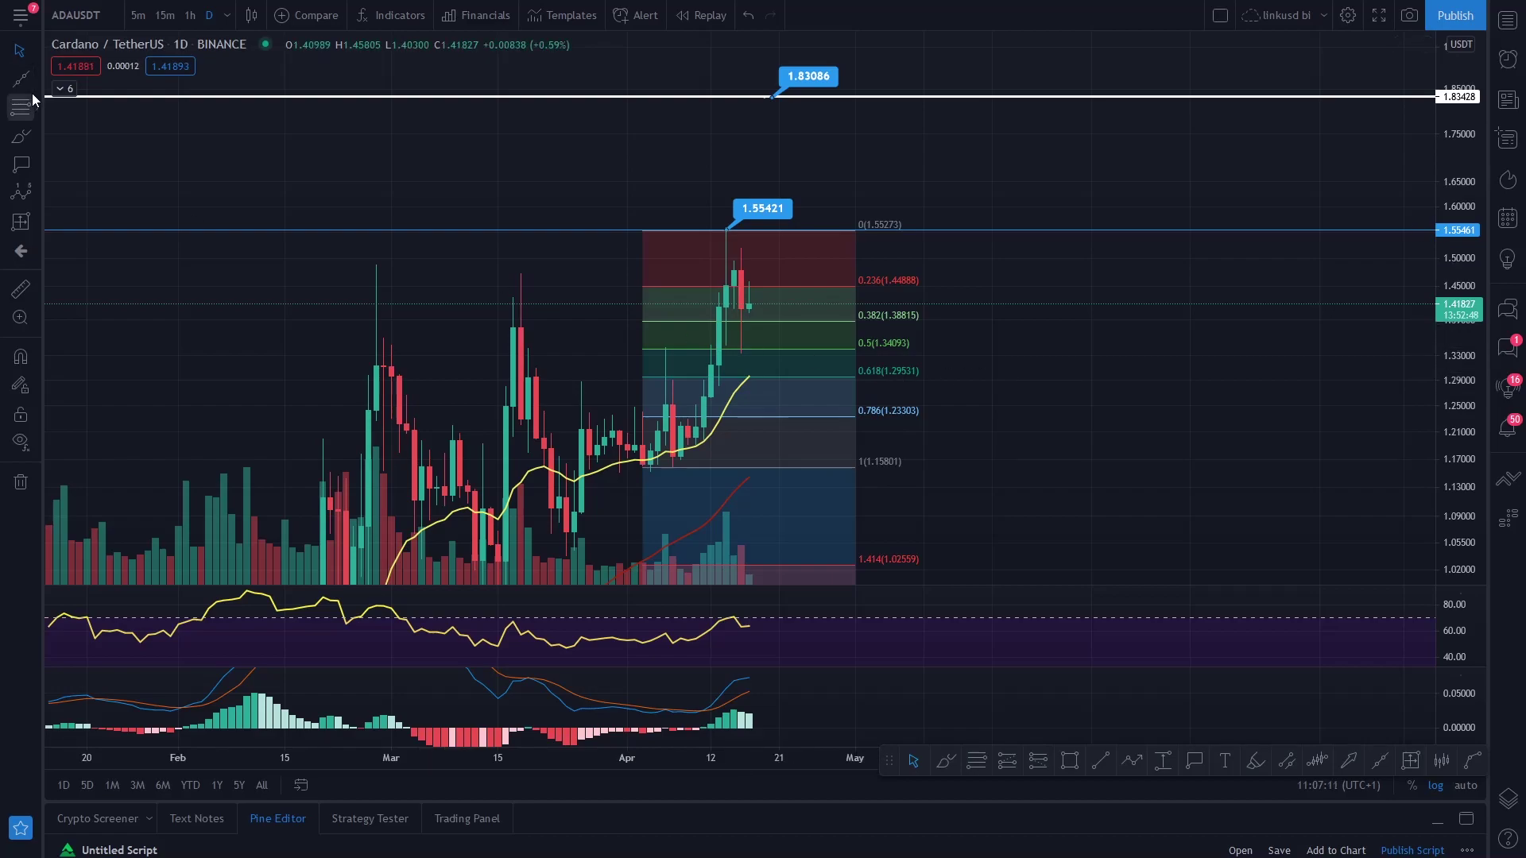
# - Brush a zigzag path toward 1.83, a second rising path, and a circle around 0.618
pyautogui.click(20, 136)
pyautogui.moveTo(739, 274)
pyautogui.mouseDown()
pyautogui.moveTo(752, 361)
pyautogui.moveTo(787, 291)
pyautogui.moveTo(850, 294)
pyautogui.moveTo(908, 149)
pyautogui.mouseUp()
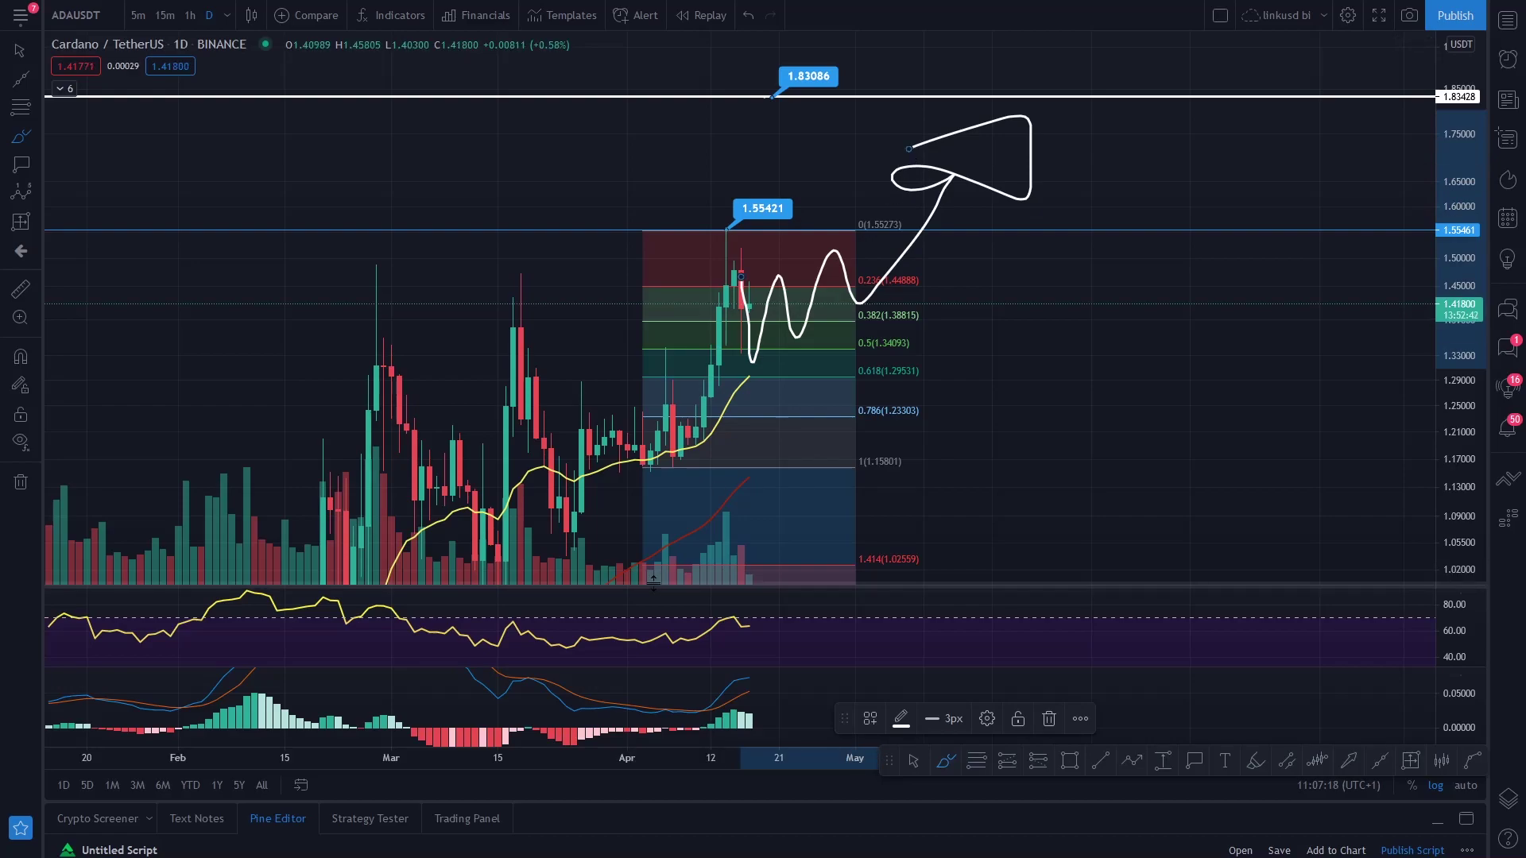
pyautogui.moveTo(750, 376); pyautogui.dragTo(999, 274)
pyautogui.moveTo(943, 358)
pyautogui.mouseDown()
pyautogui.moveTo(842, 392)
pyautogui.moveTo(908, 340)
pyautogui.mouseUp()
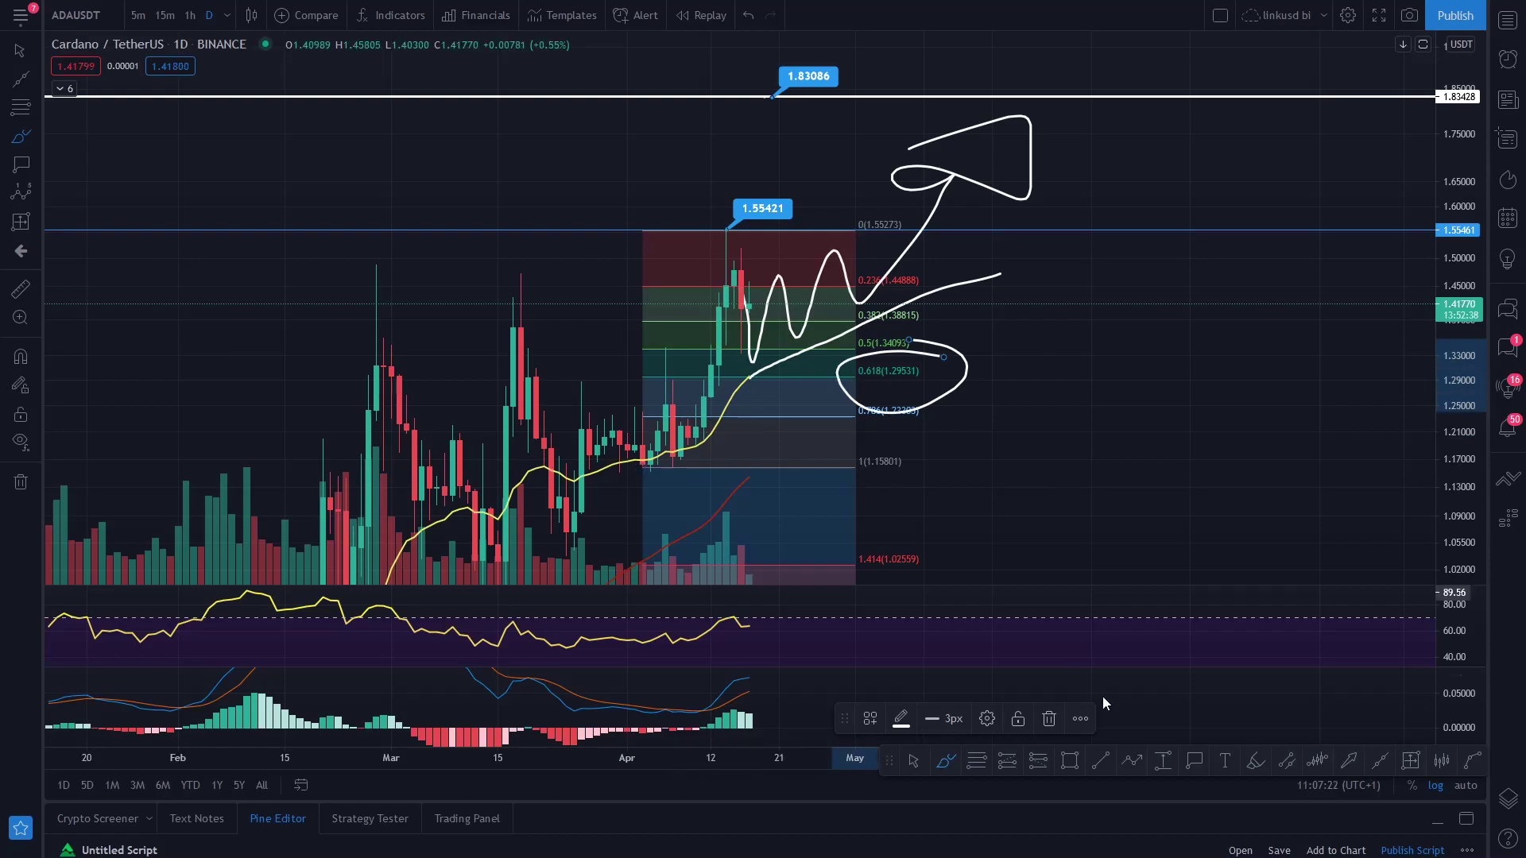